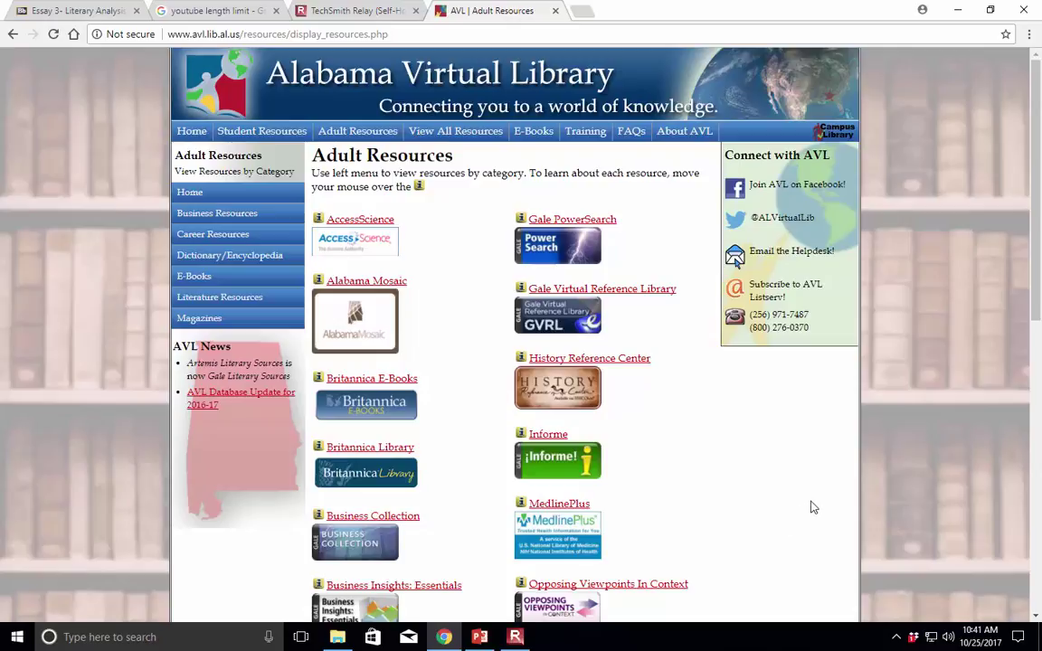
Step: Look over the Alabama Virtual Library address and its Adult Resources list, and open EBSCOhost Search
scroll(257, 554, "down", 1)
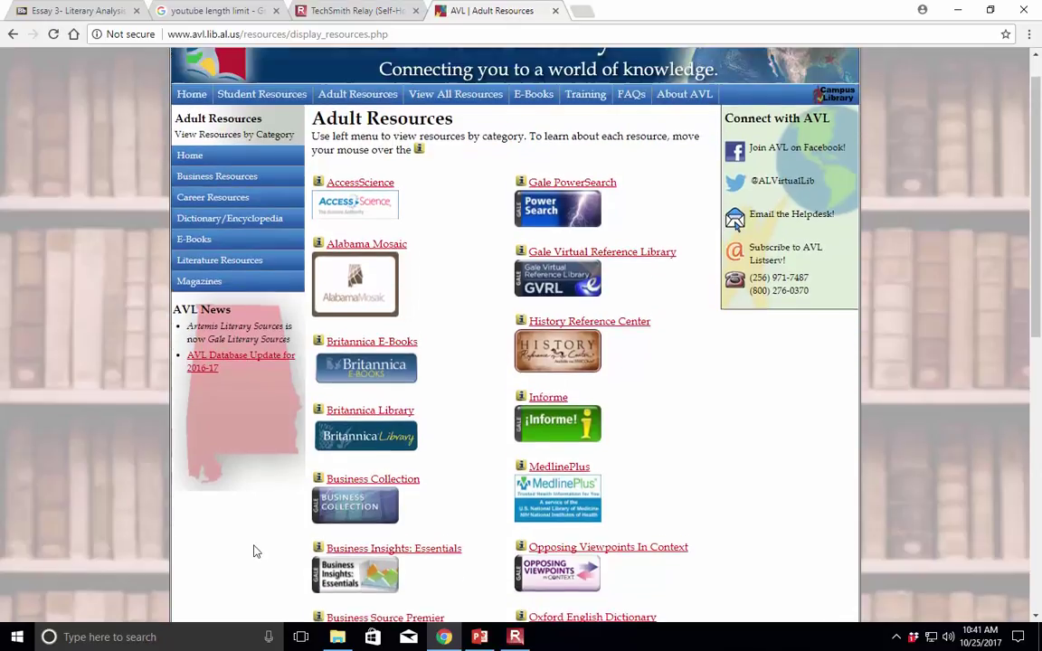
scroll(256, 551, "up", 1)
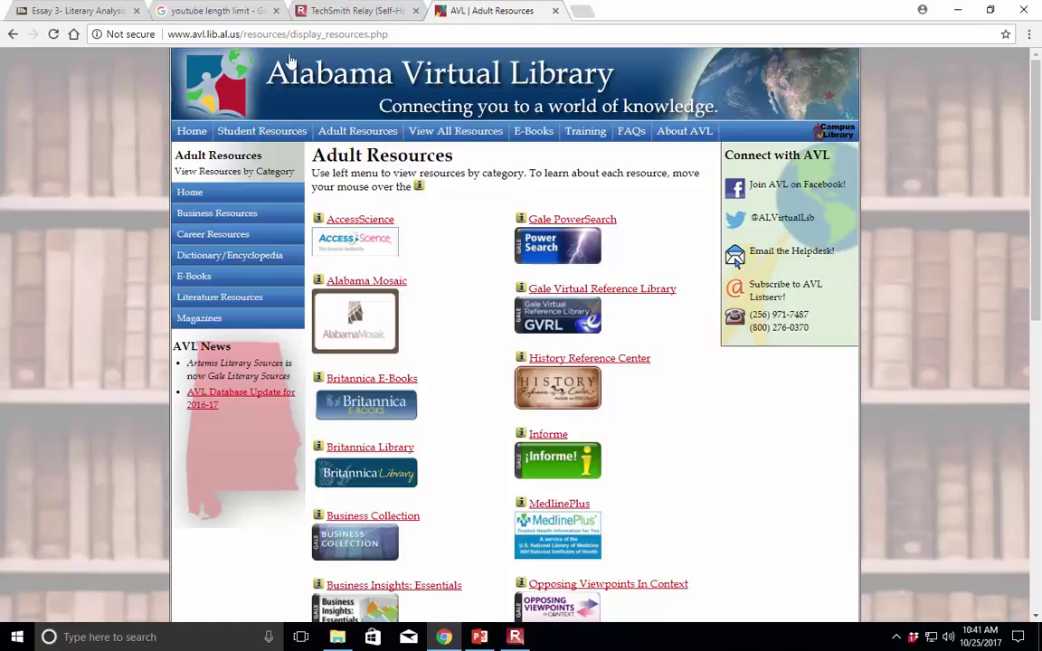
left_click_drag(168, 35, 241, 36)
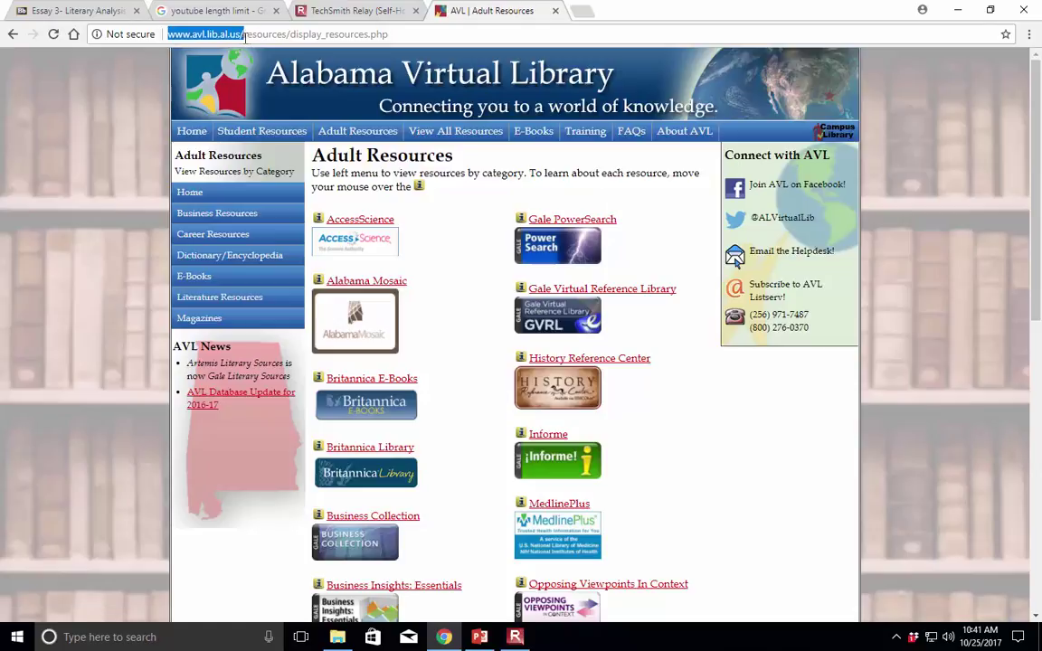
left_click(467, 290)
scroll(461, 395, "down", 2)
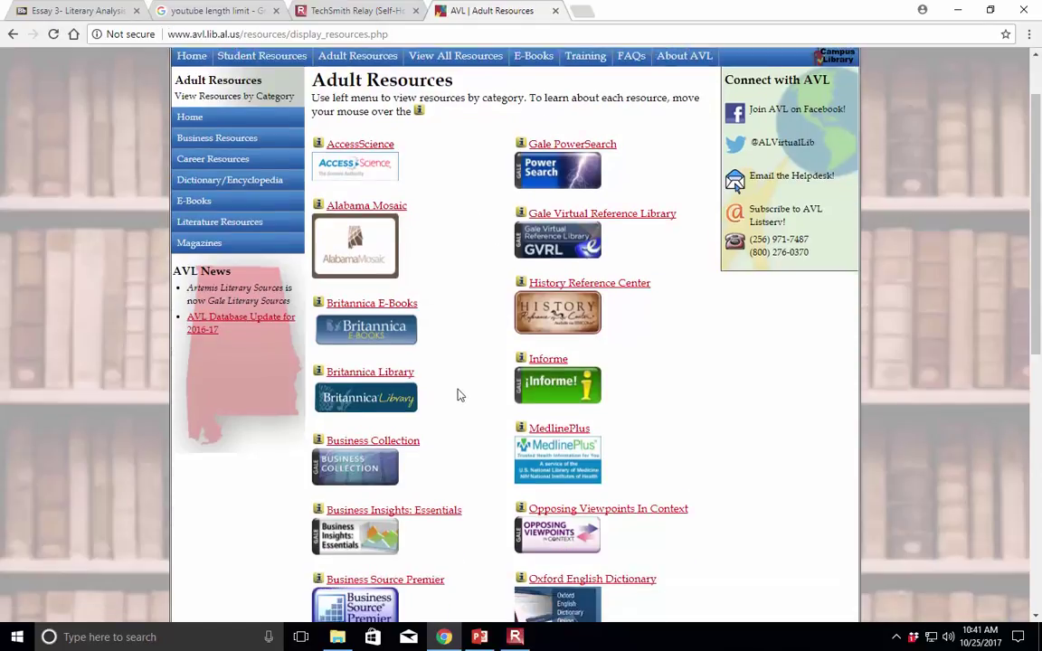
scroll(459, 392, "up", 2)
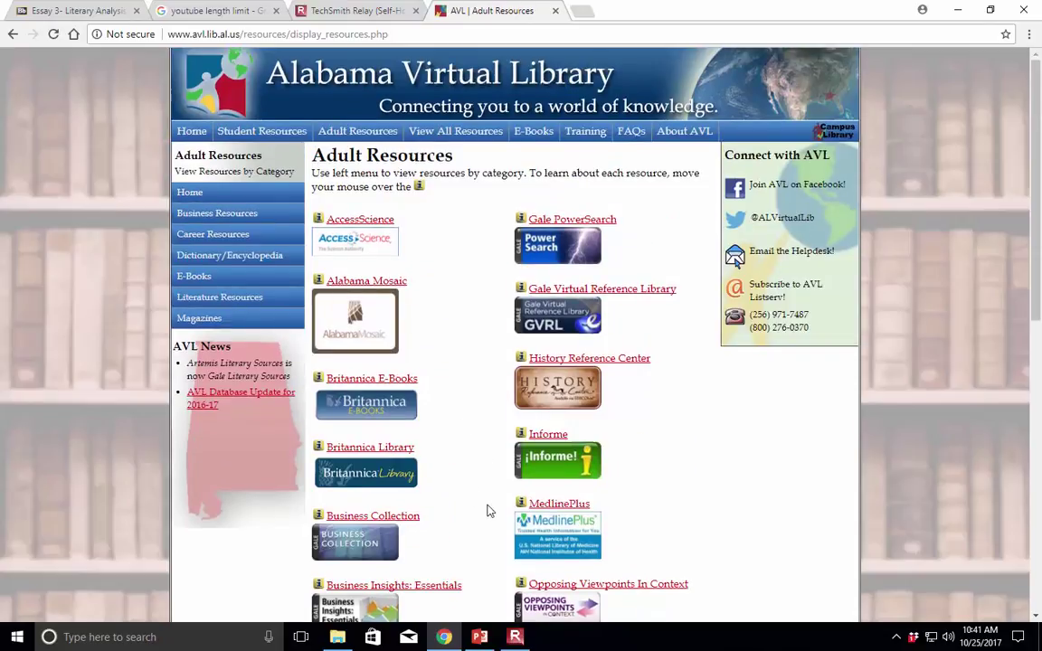
scroll(484, 502, "down", 3)
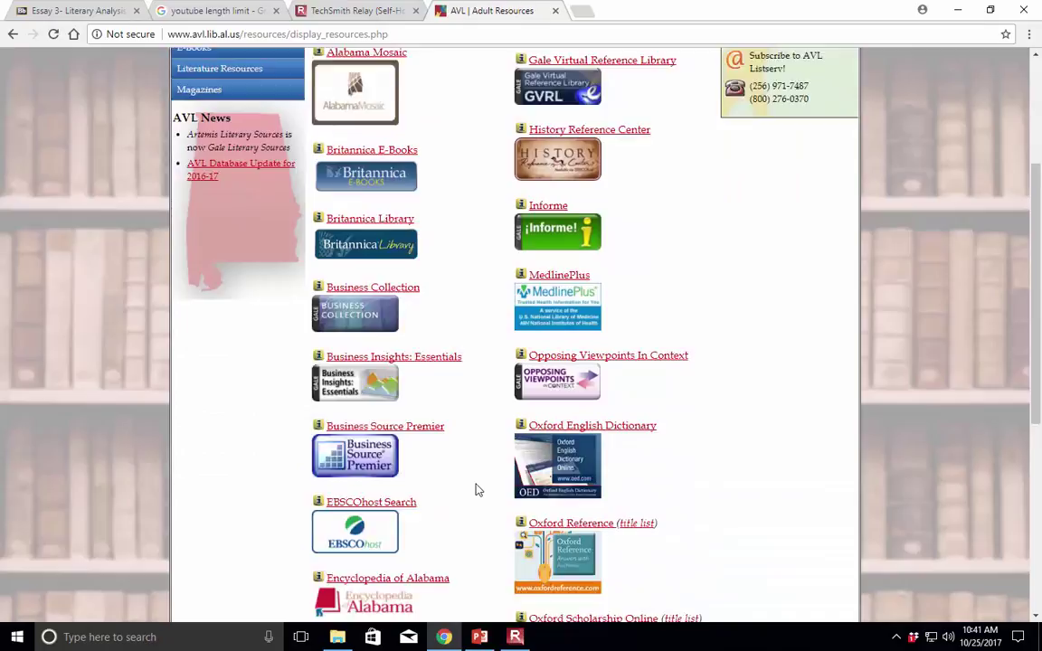
scroll(479, 489, "down", 2)
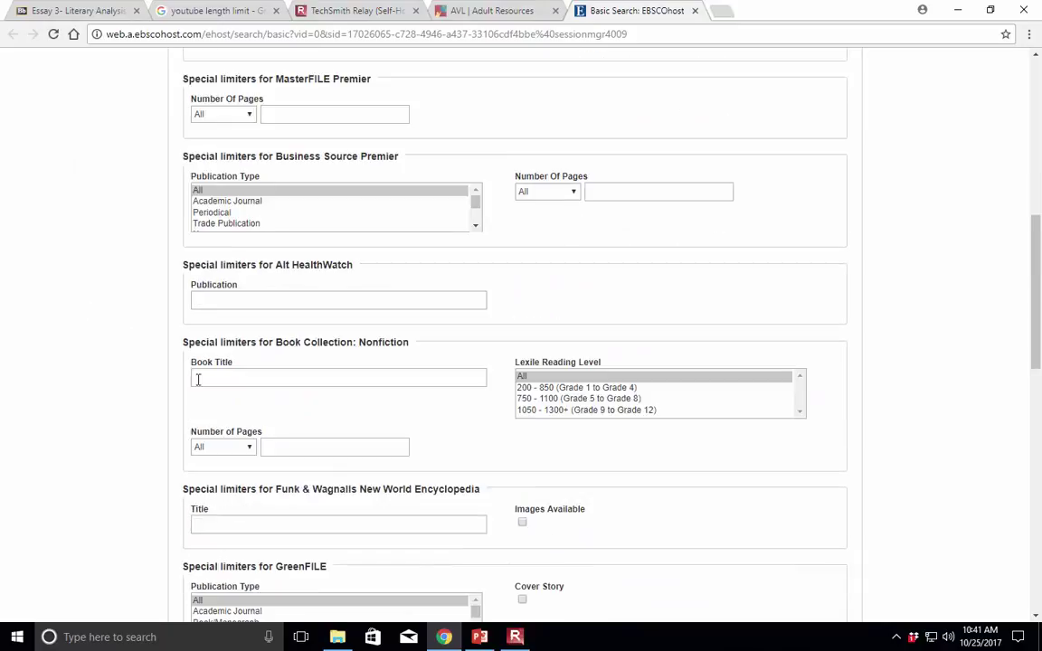
Step: Limit the Business Source Premier publication type to Academic Journal and search for "everyday use" AND "alice walker"
left_click(226, 200)
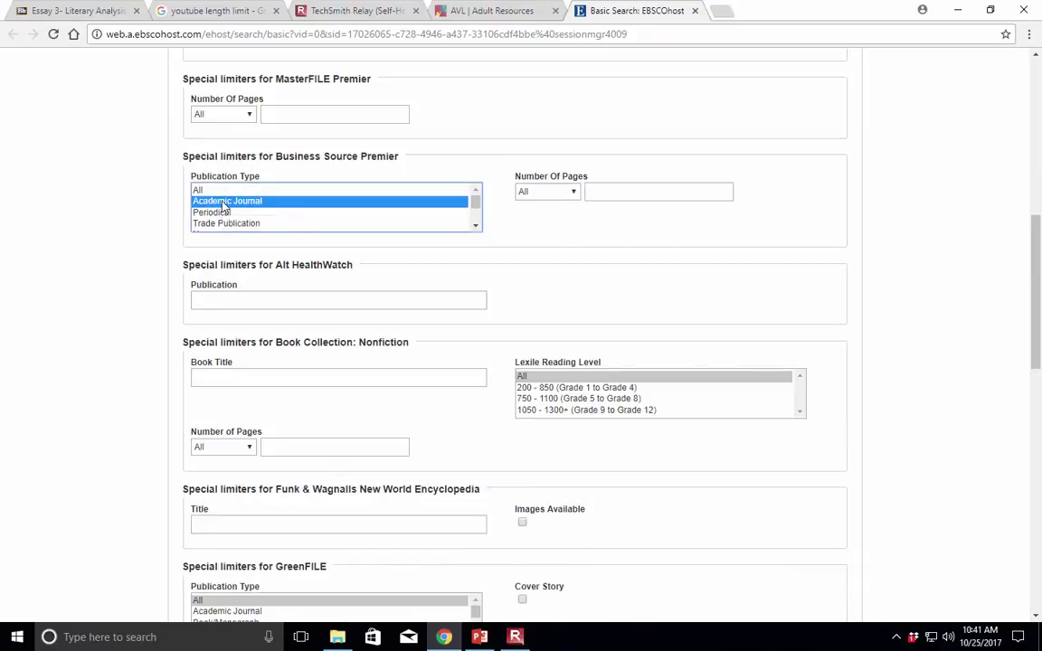
scroll(64, 312, "up", 10)
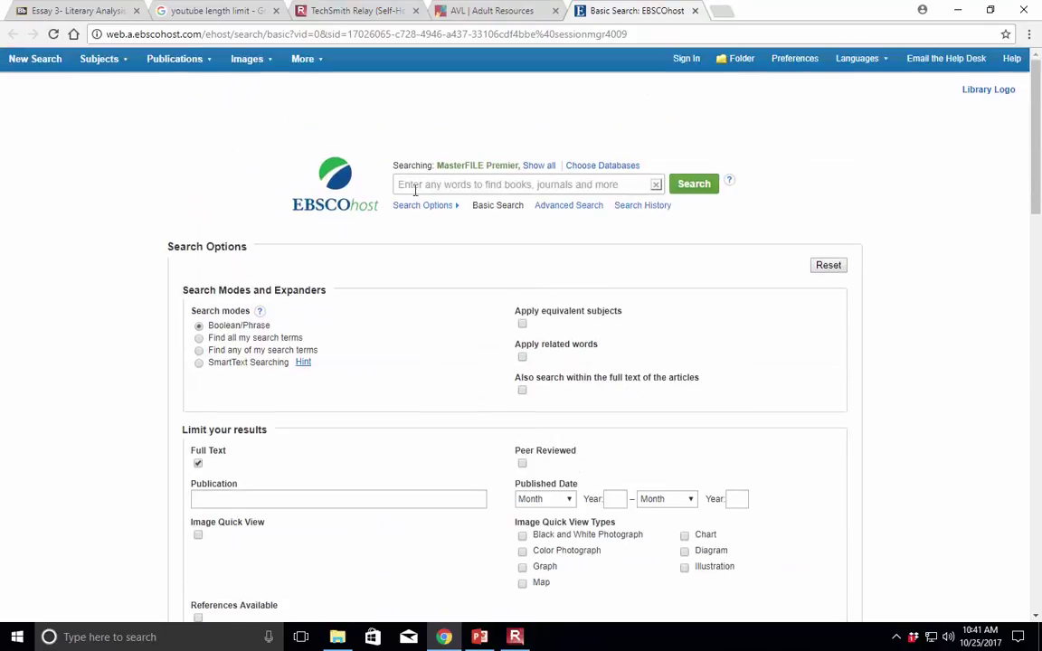
left_click(444, 185)
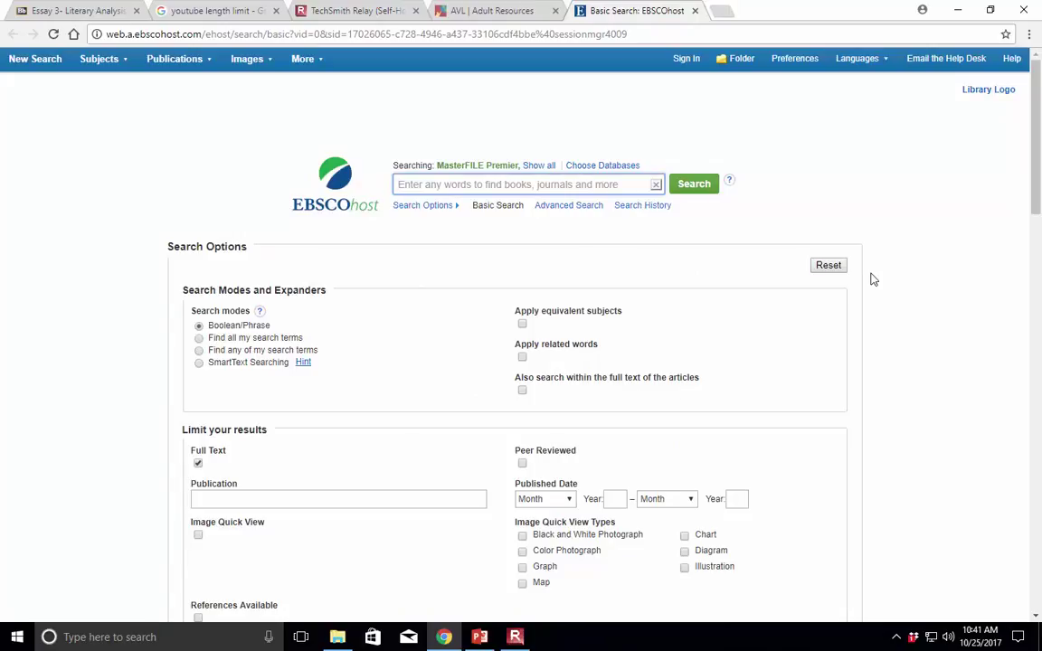
type("\"everyday ")
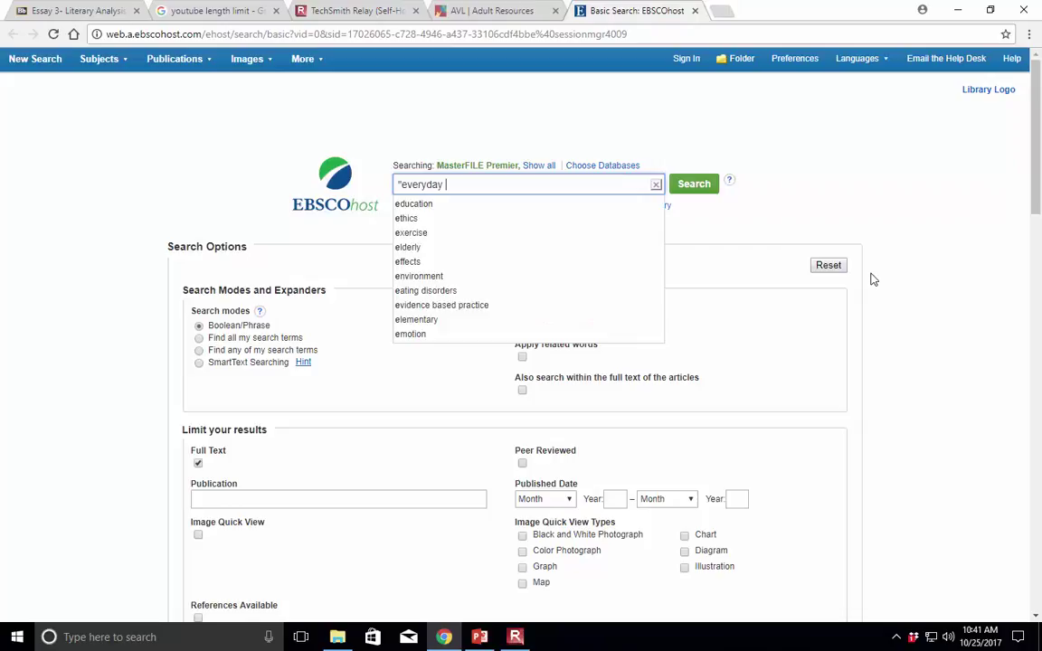
type("use\" ")
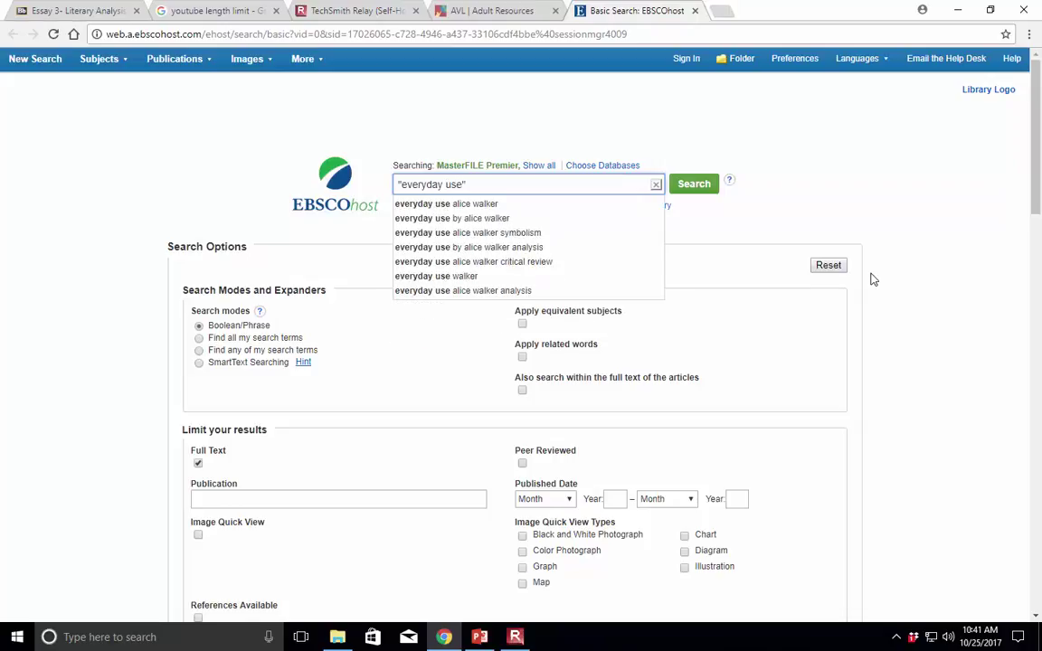
type("AND \"al")
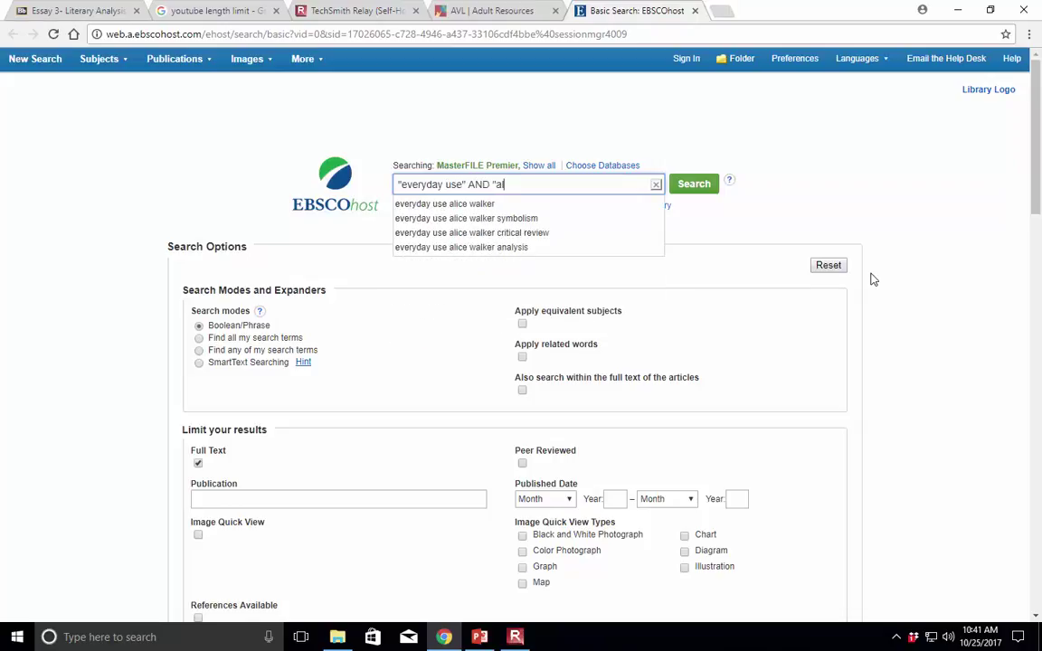
type("ice walker\"")
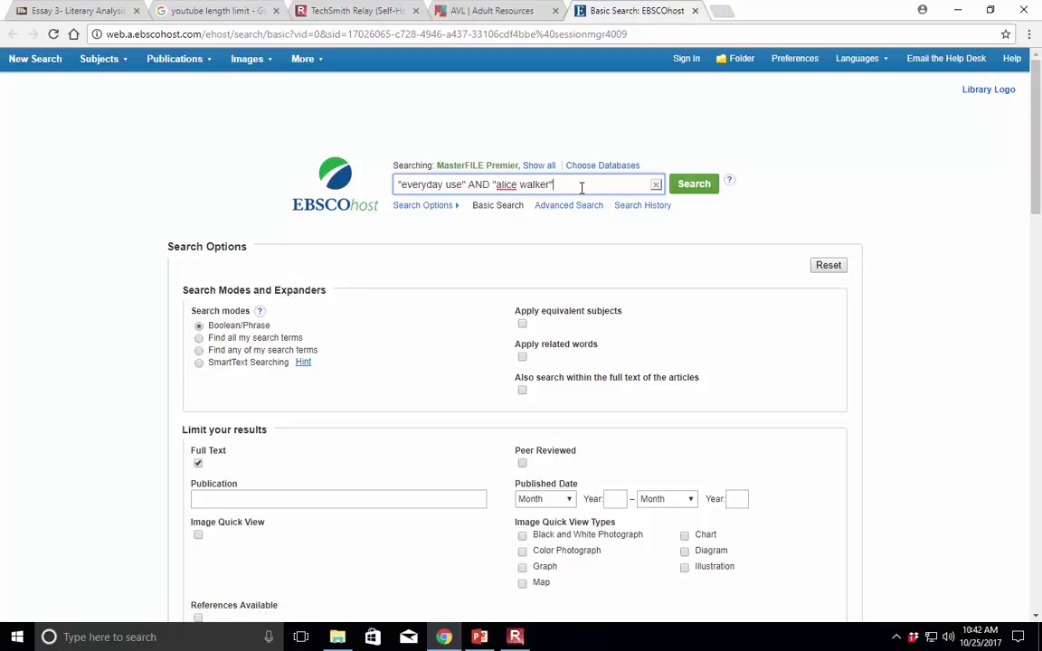
key("Return")
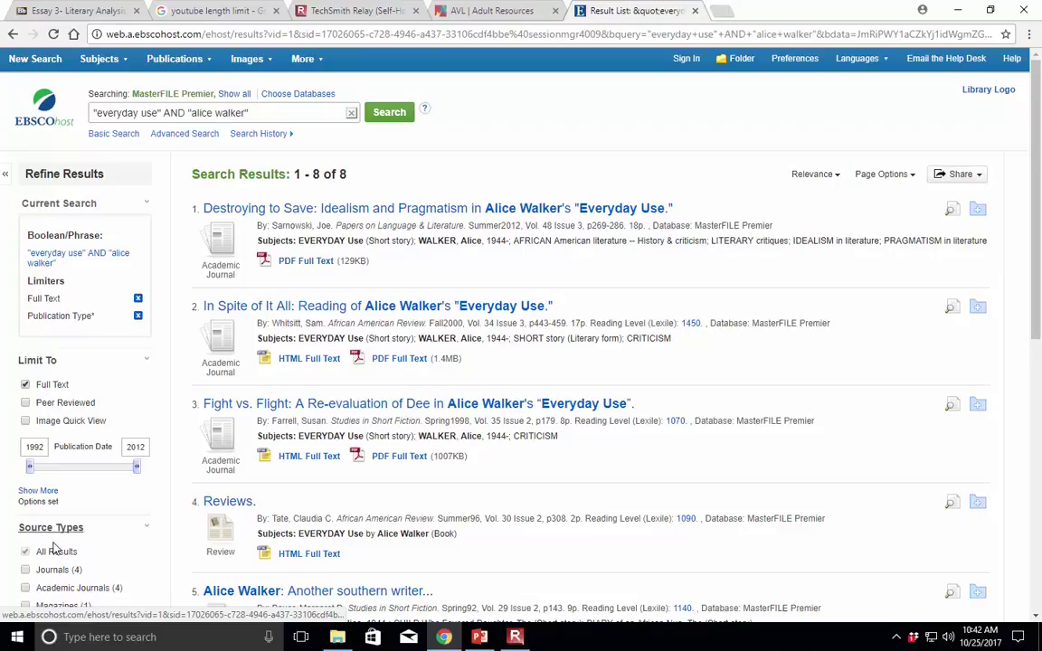
Step: Limit the search results to the Academic Journals source type
scroll(136, 535, "down", 2)
left_click(24, 443)
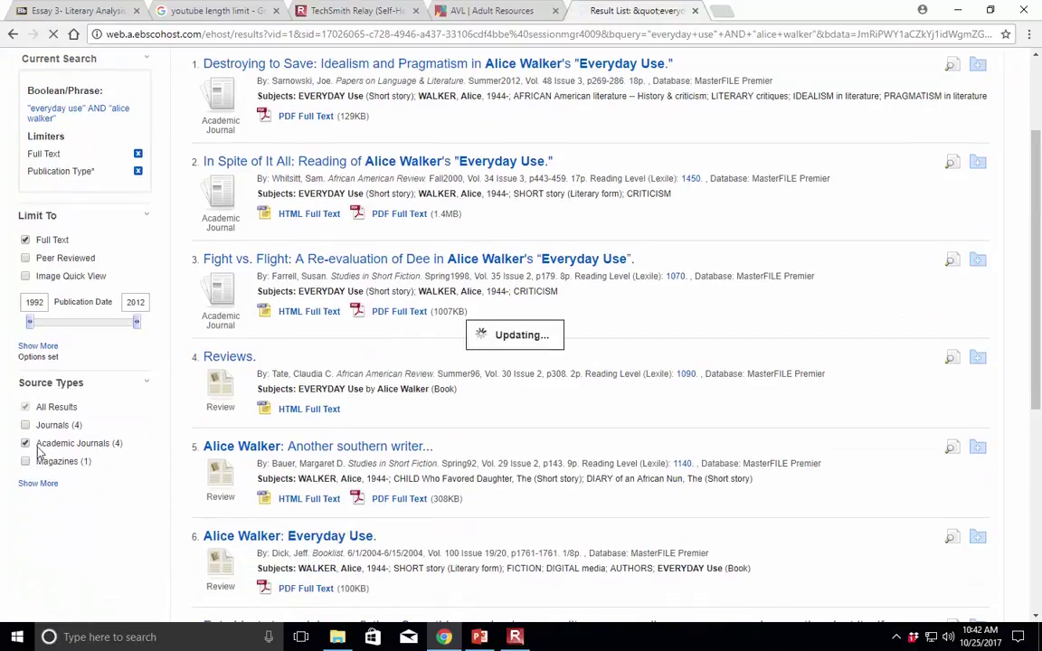
scroll(135, 453, "down", 2)
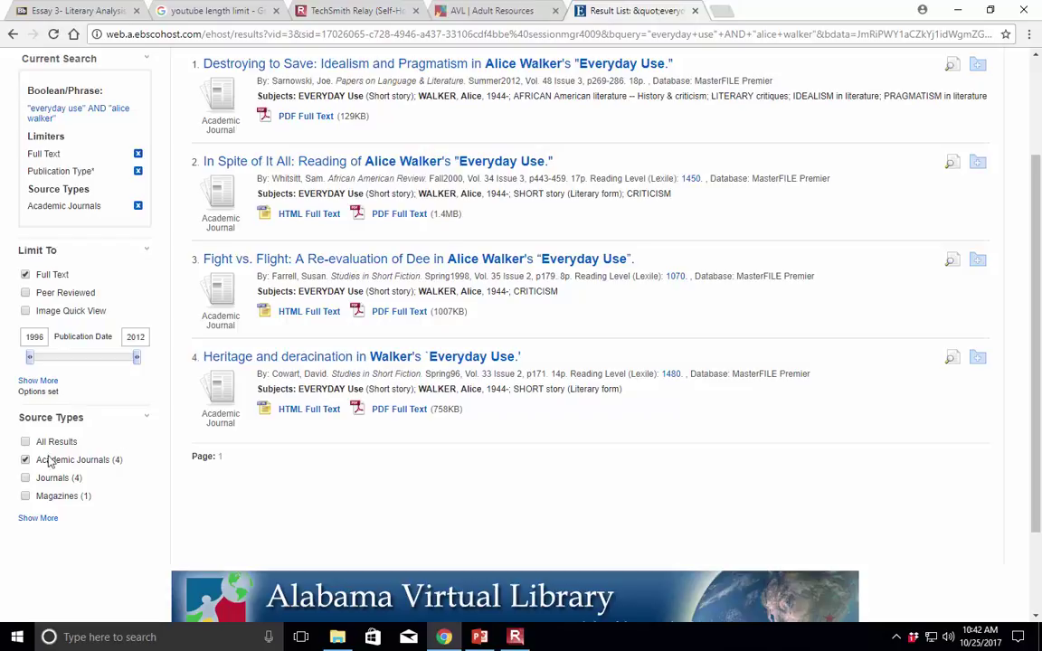
left_click_drag(45, 464, 100, 462)
left_click(119, 484)
scroll(570, 516, "up", 2)
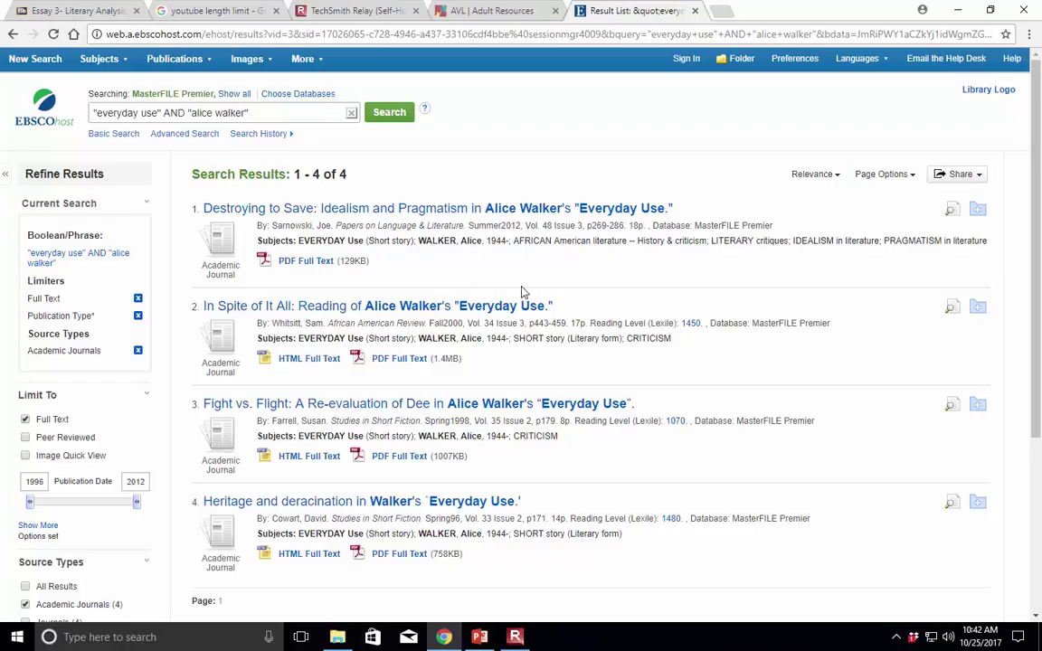
Step: Check the journal title and publication date of the first result, "Destroying to Save," and open its detailed record
left_click_drag(336, 227, 464, 222)
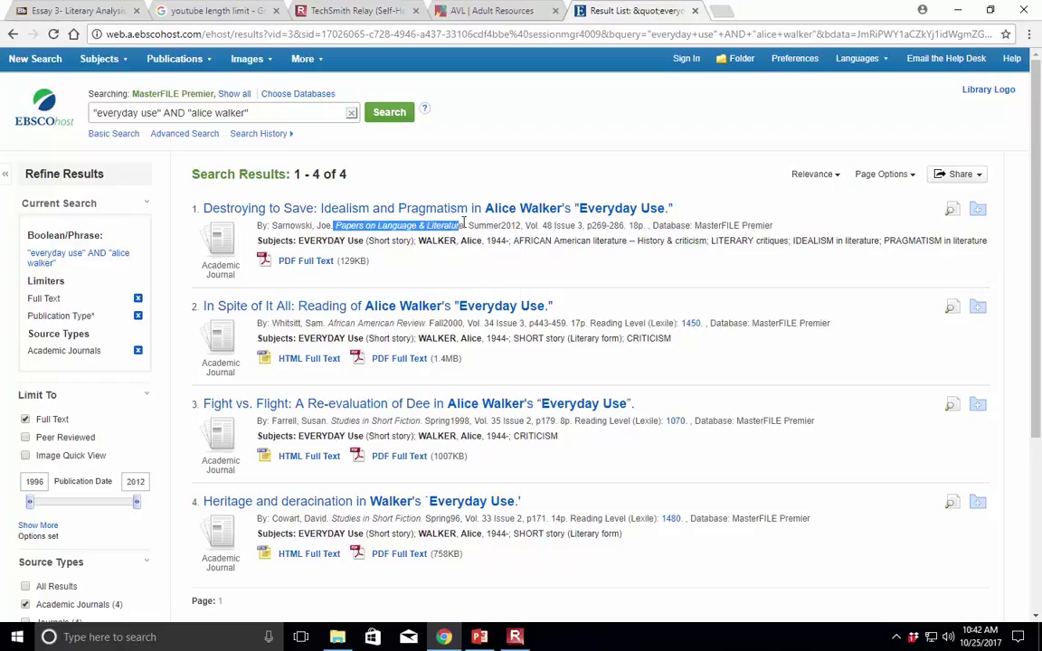
left_click(441, 275)
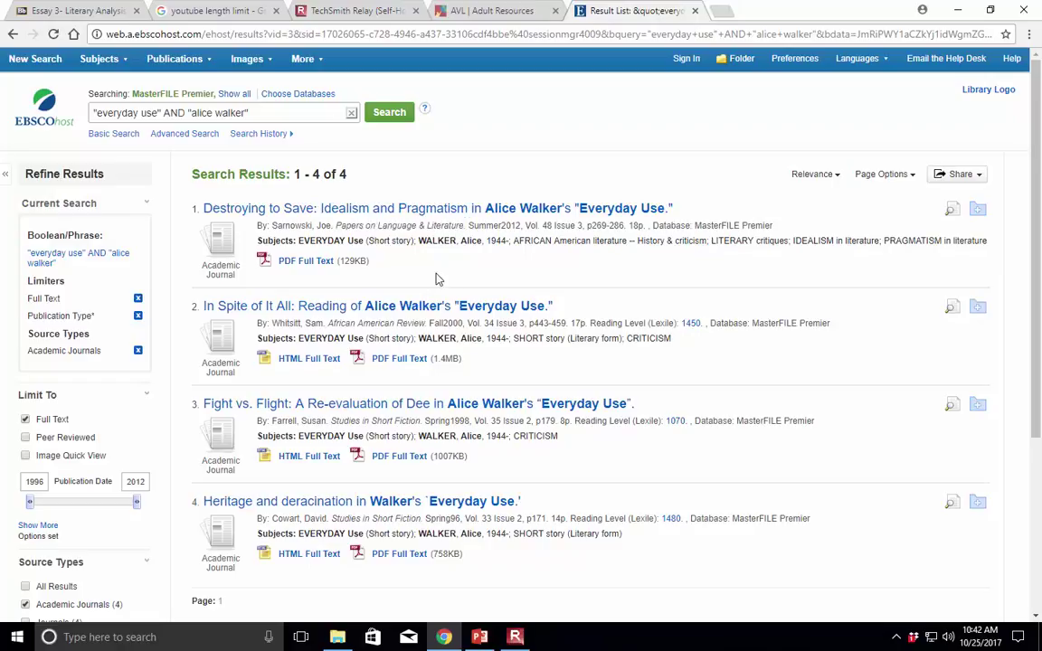
left_click_drag(468, 226, 523, 228)
left_click(458, 246)
left_click(403, 215)
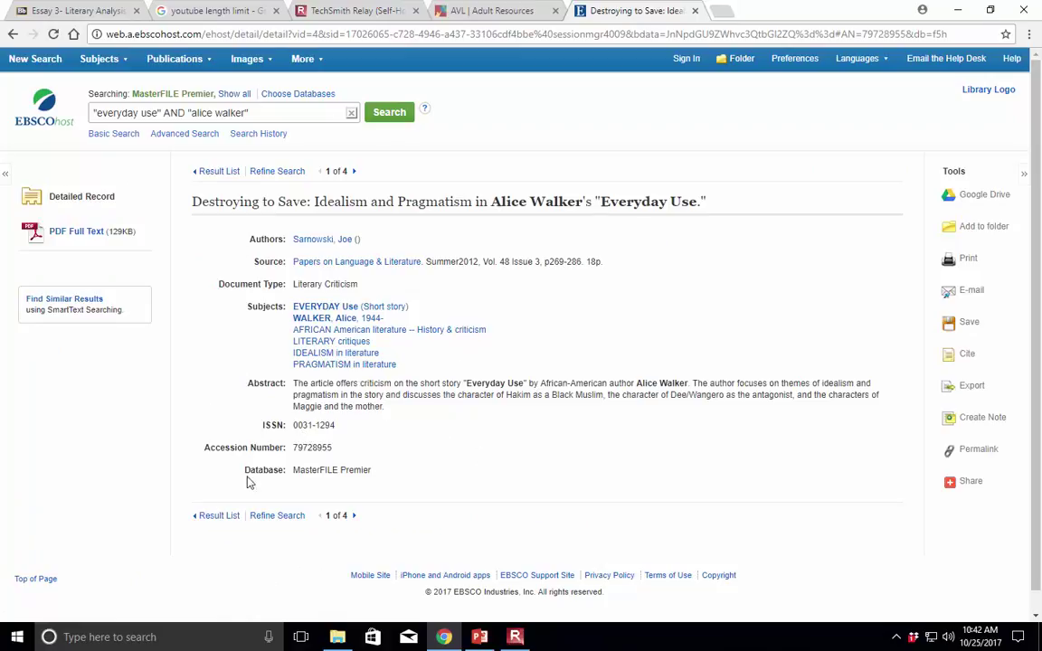
Step: Look up the author's other articles, return to the "Destroying to Save" record and review its abstract
left_click(323, 240)
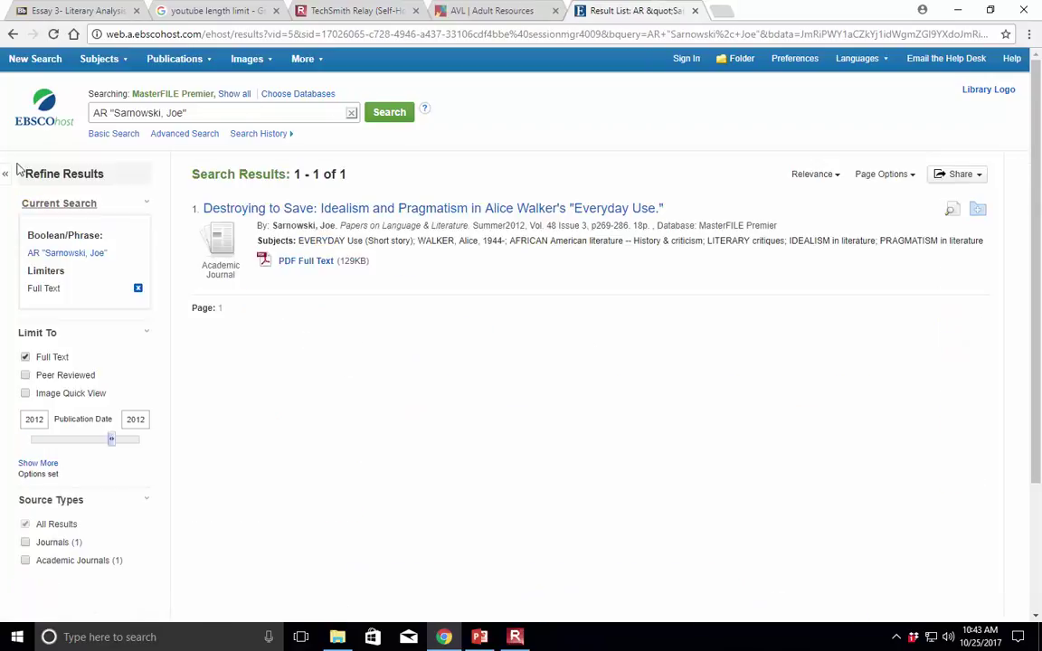
left_click(13, 34)
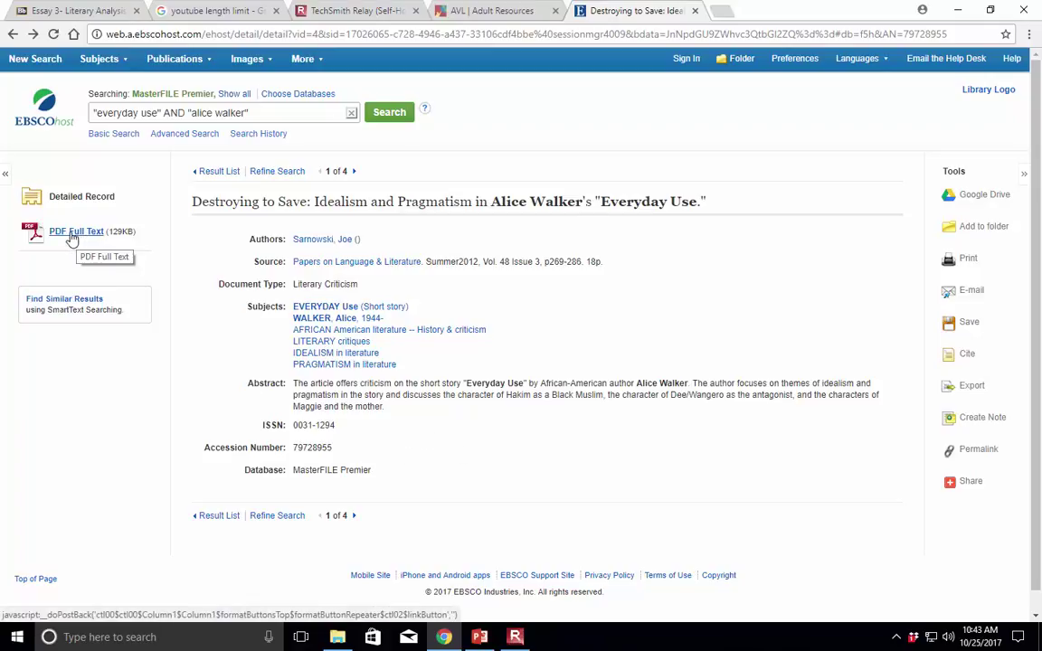
left_click_drag(292, 384, 386, 416)
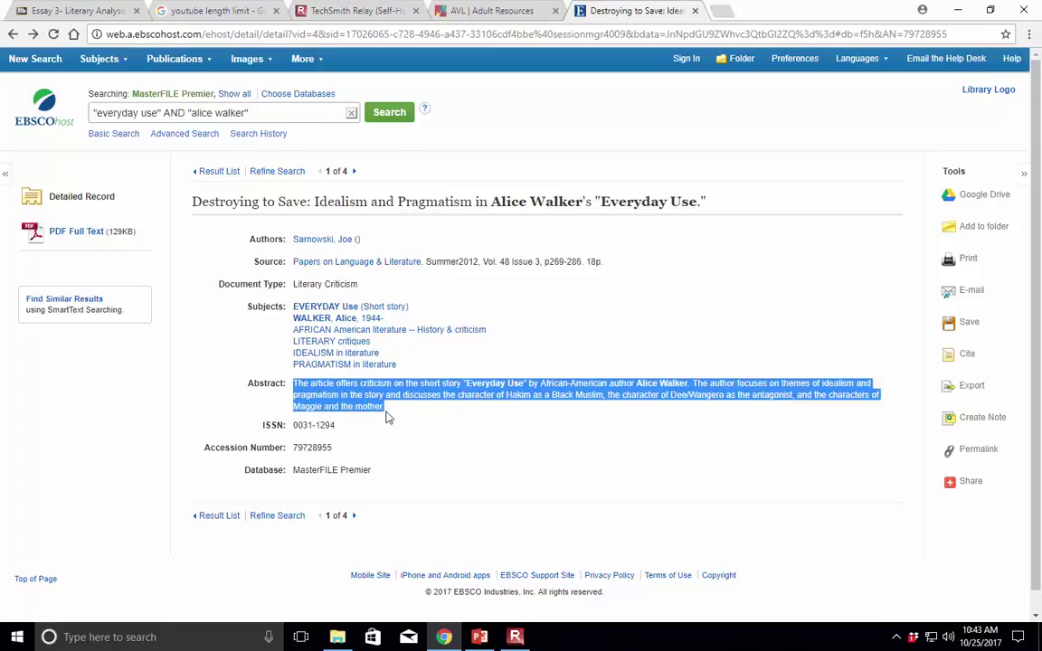
left_click(393, 413)
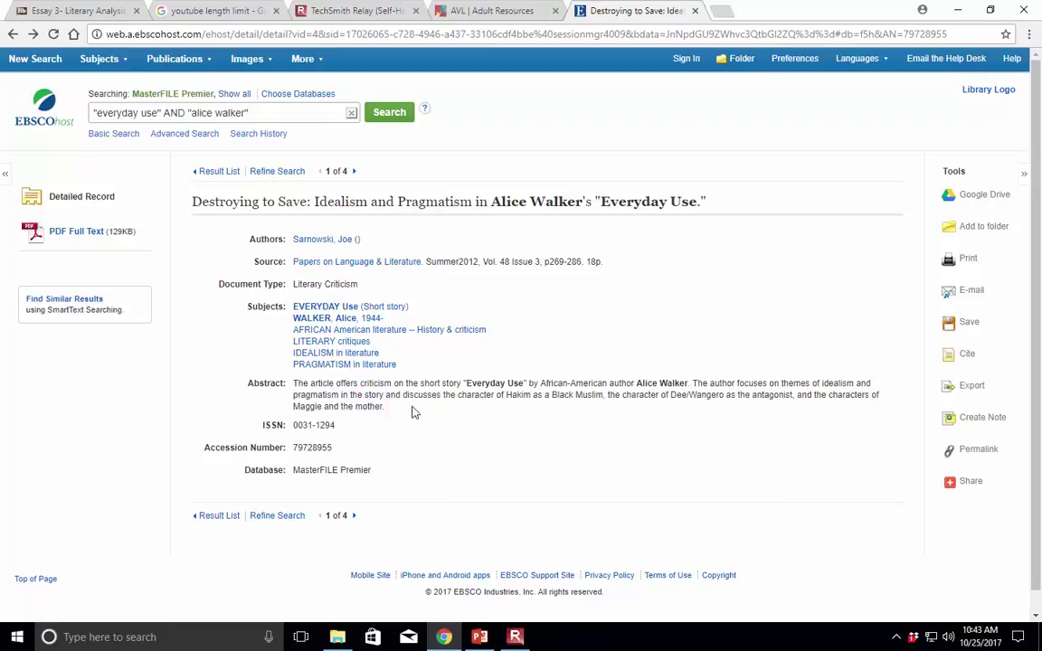
Step: Open the PDF full text of the "Destroying to Save" article and skim through its pages
left_click(76, 232)
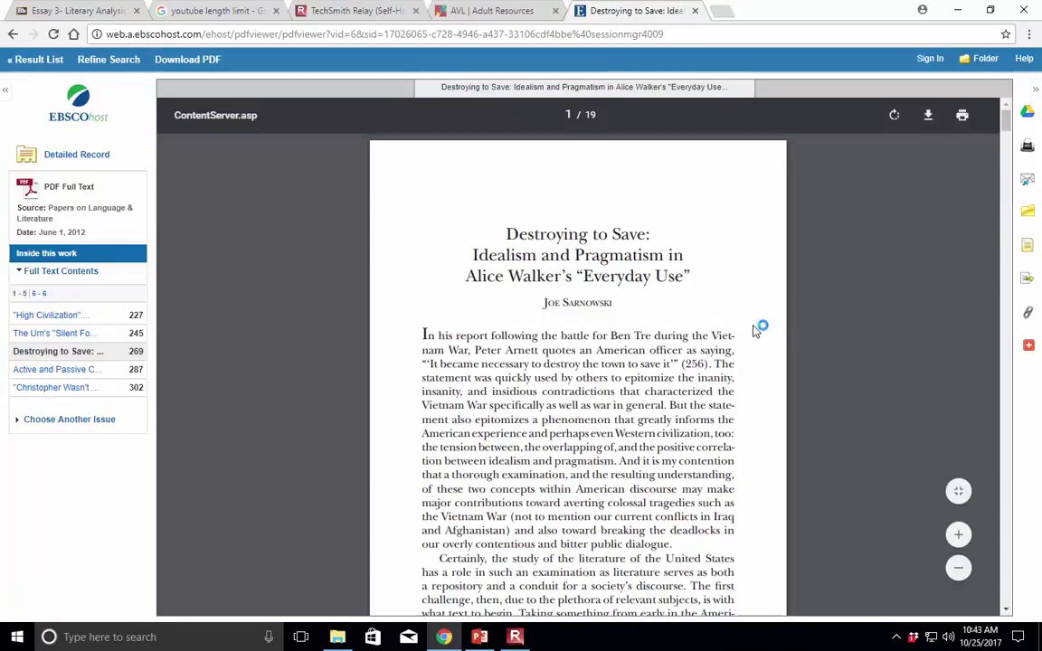
left_click_drag(1006, 125, 1005, 131)
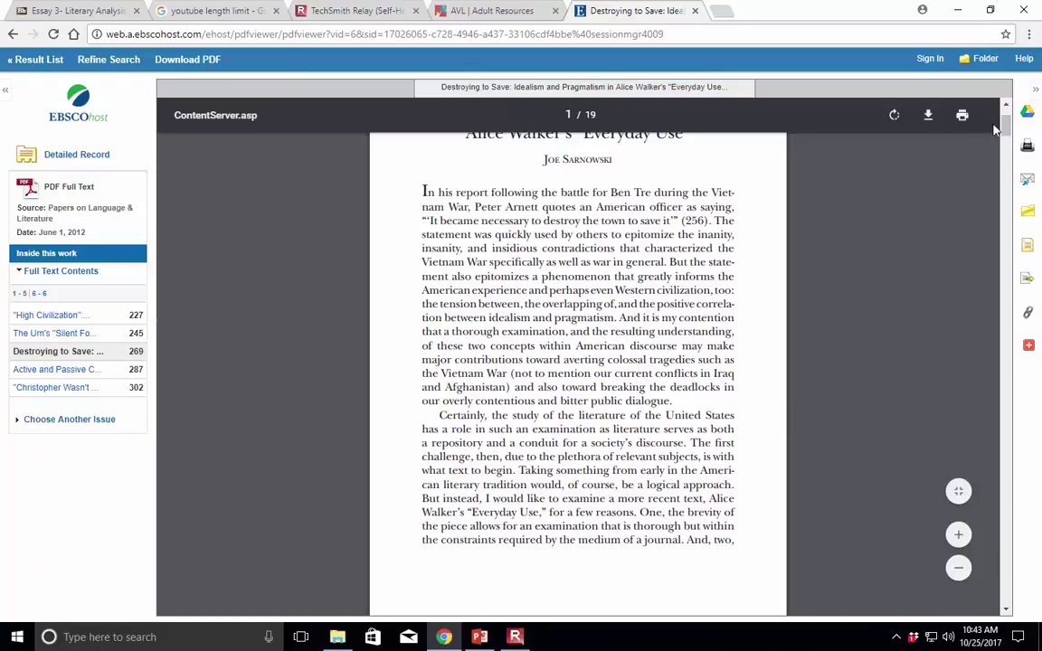
left_click_drag(1005, 128, 1017, 233)
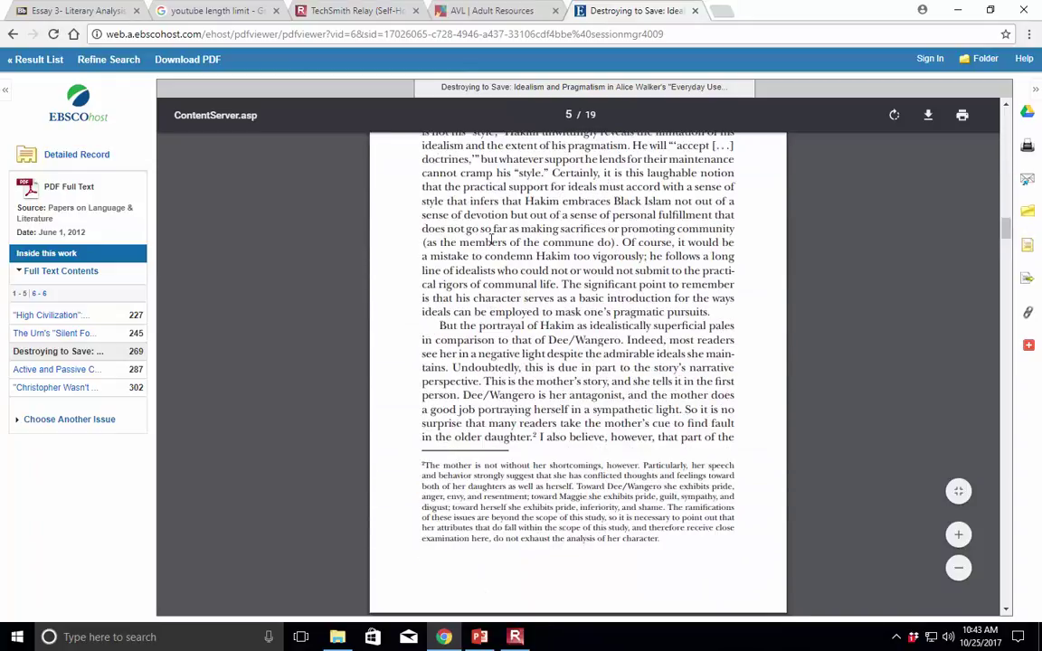
scroll(493, 240, "up", 3)
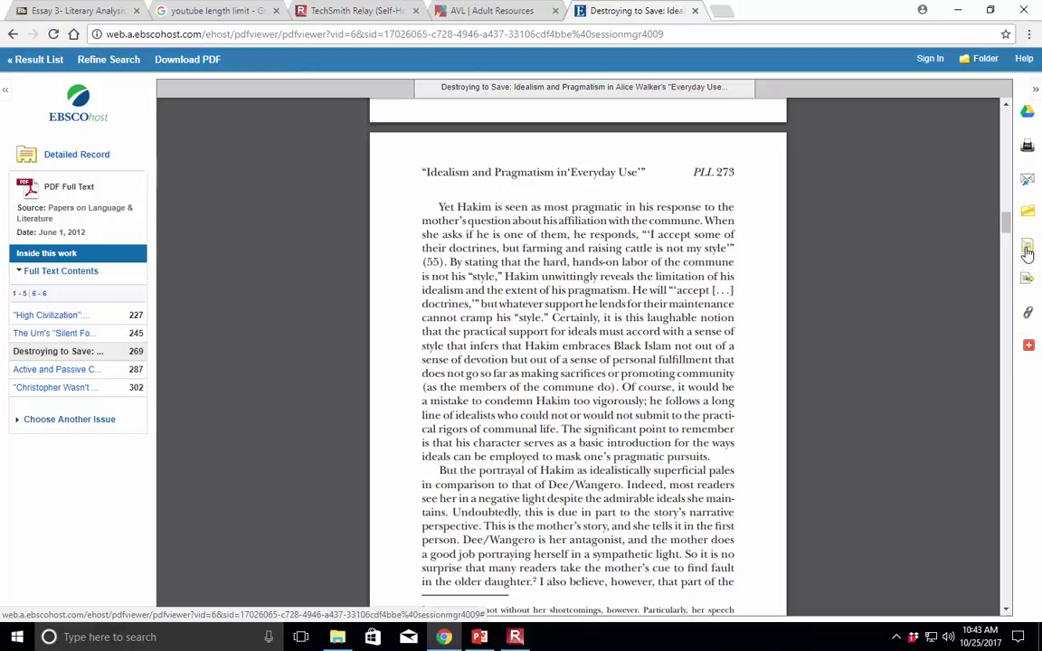
Step: Display the article's citation formats and select the complete MLA Works Cited entry
left_click(1027, 249)
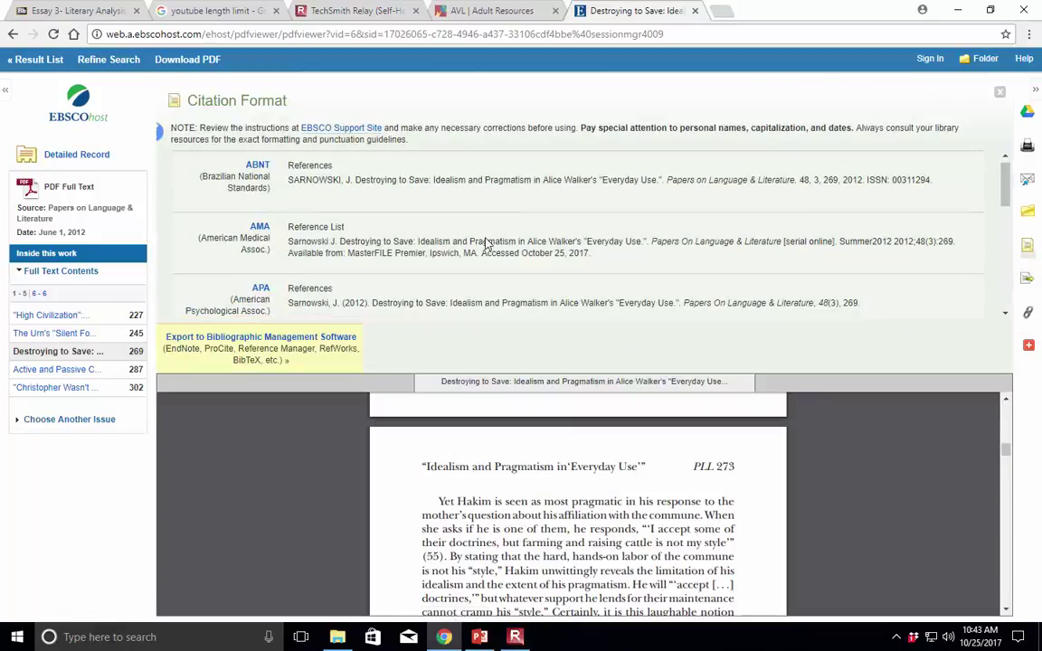
scroll(485, 242, "down", 3)
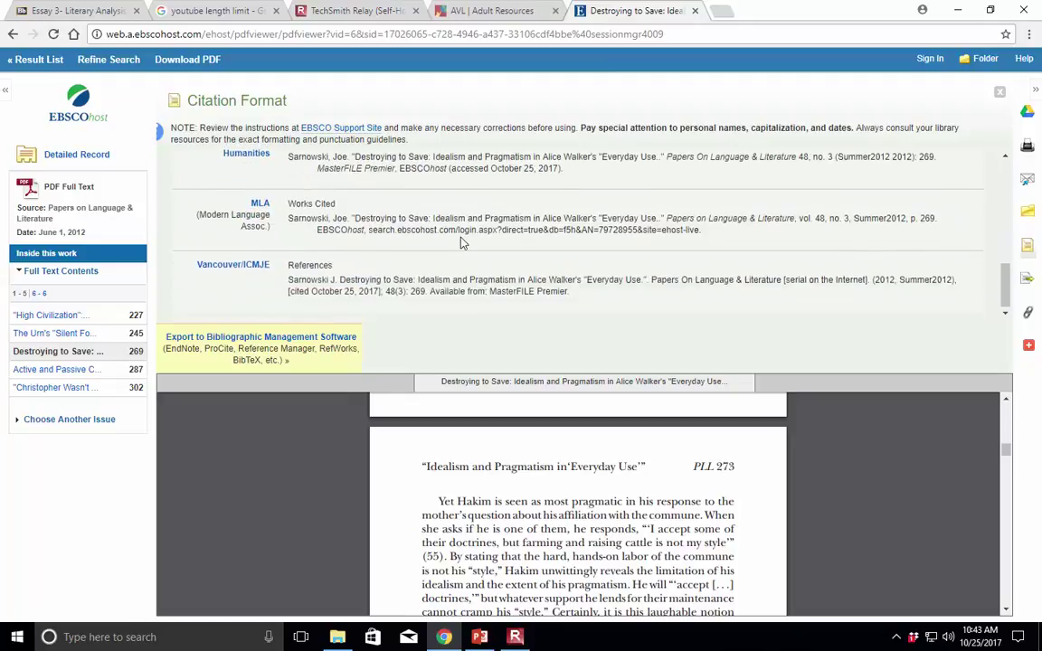
left_click_drag(288, 219, 712, 235)
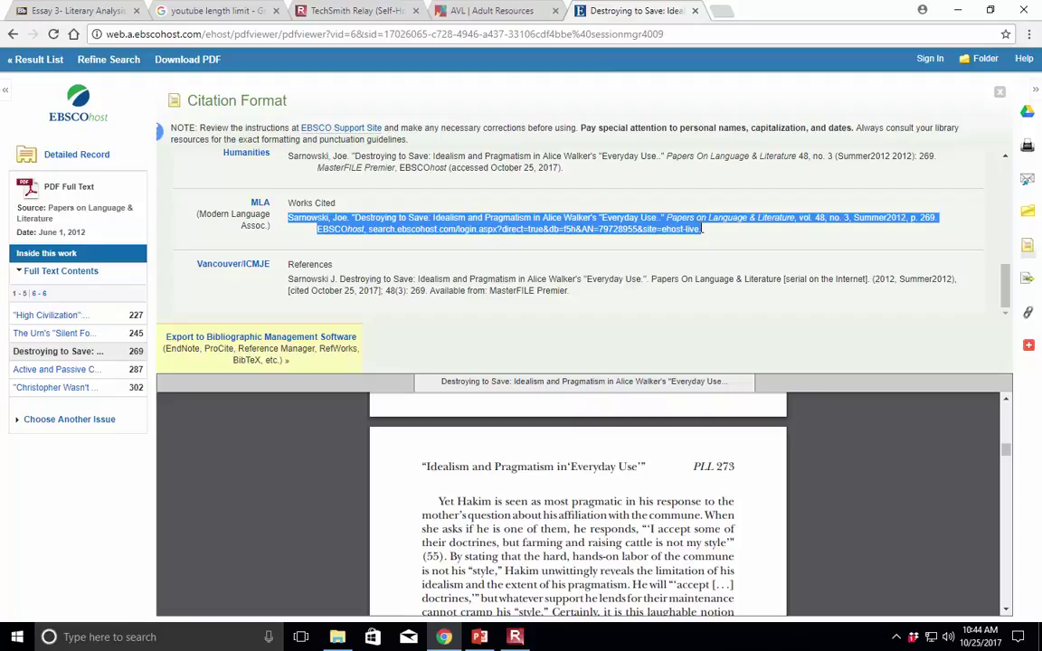
Step: Switch to Word 2016 by launching it from the Windows search
key("super")
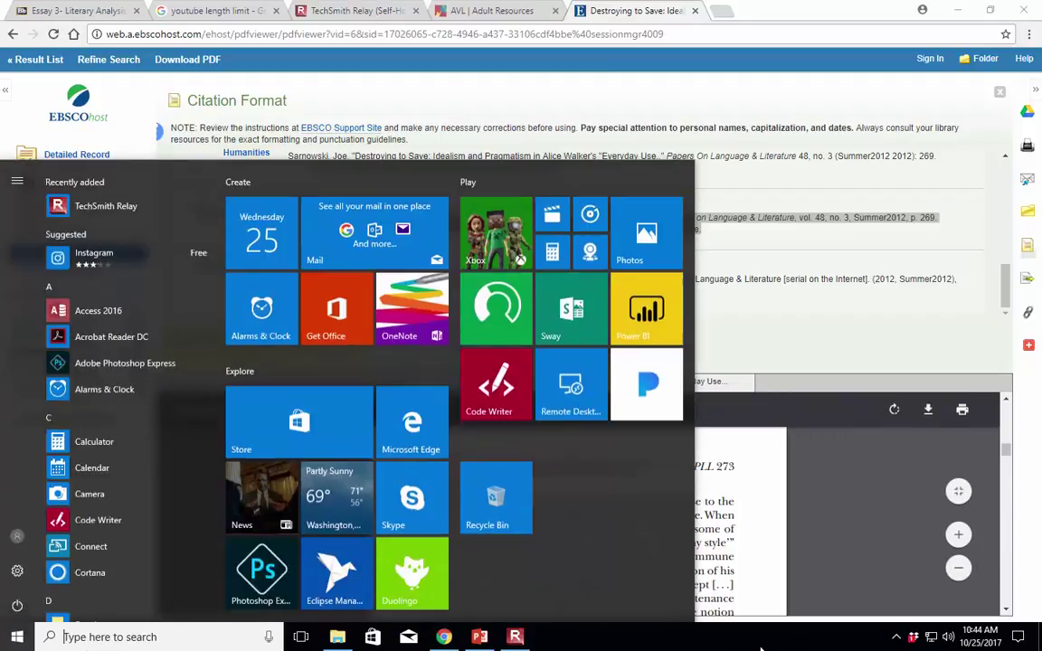
type("word")
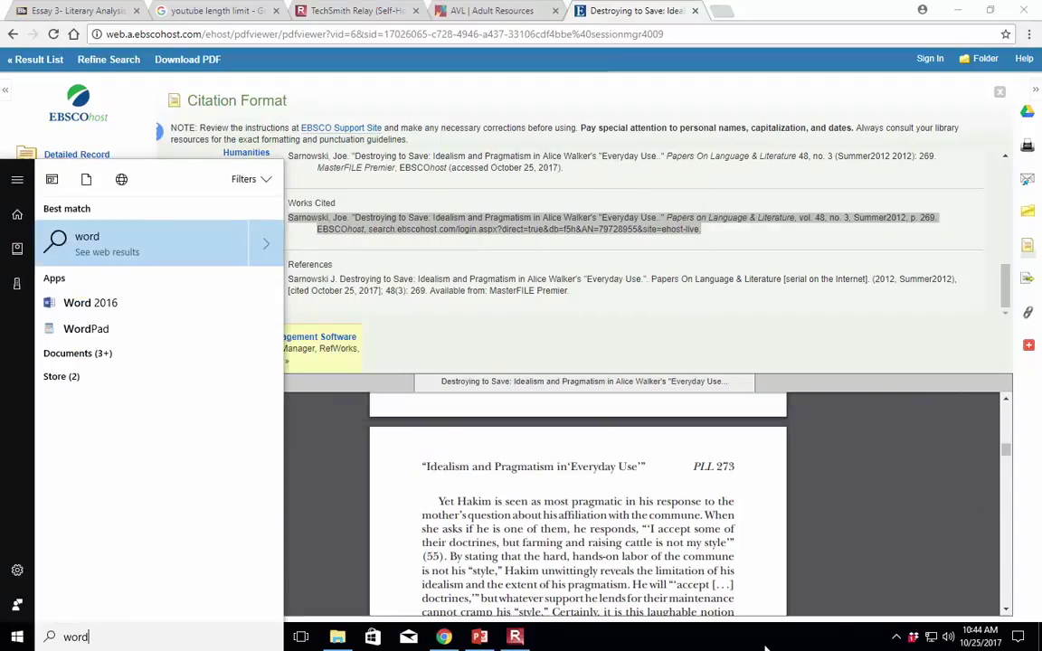
left_click(90, 302)
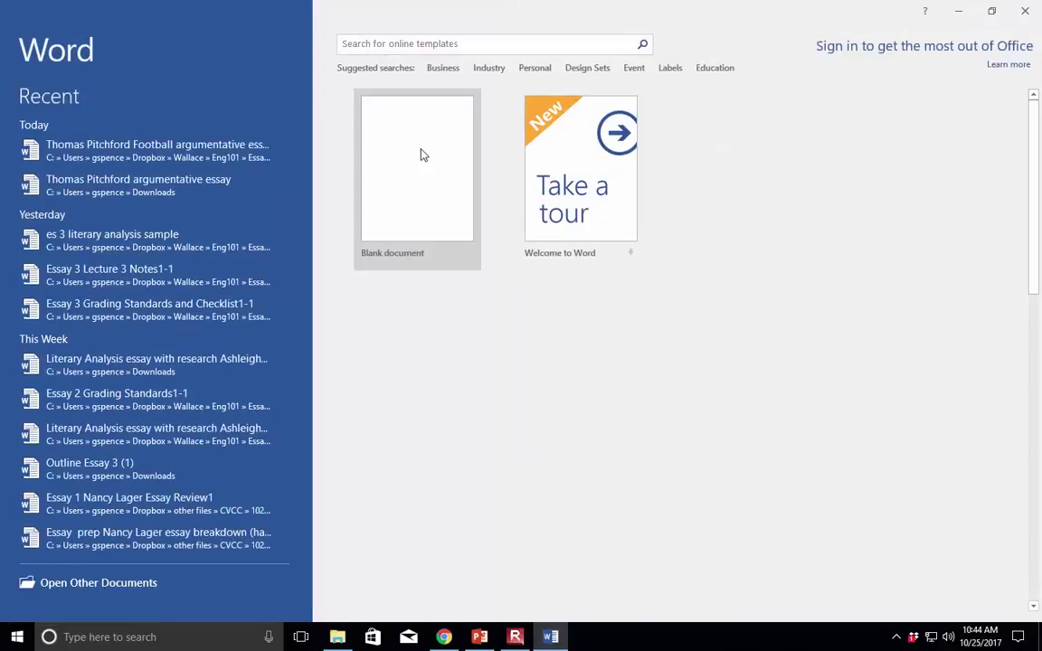
Step: Create a blank document and enter the heading "Works Cited"
left_click(420, 154)
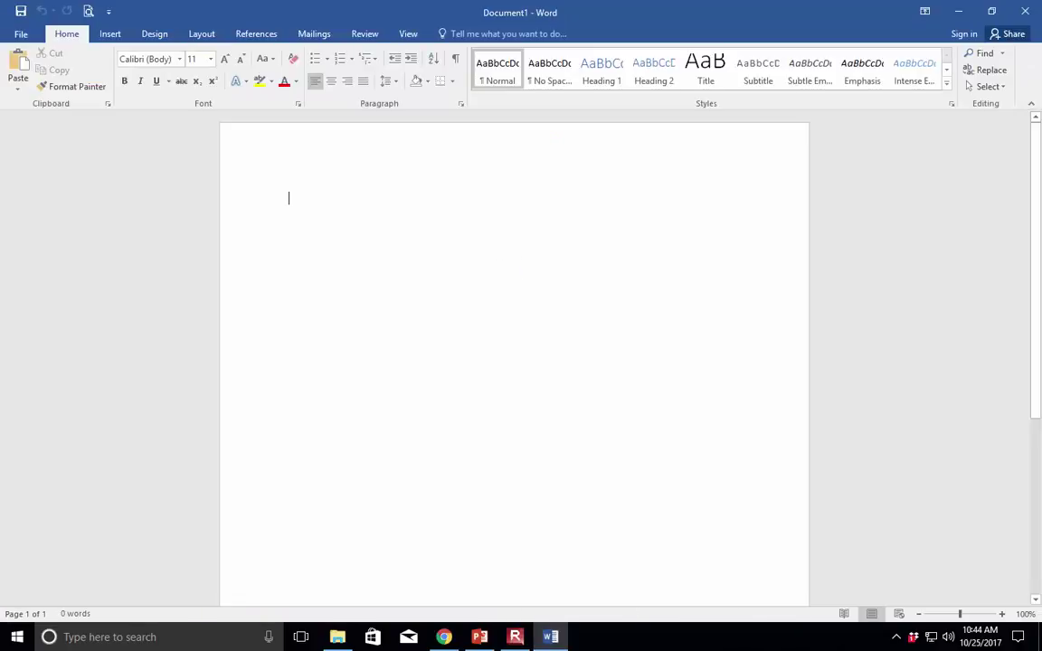
type("Works Cit")
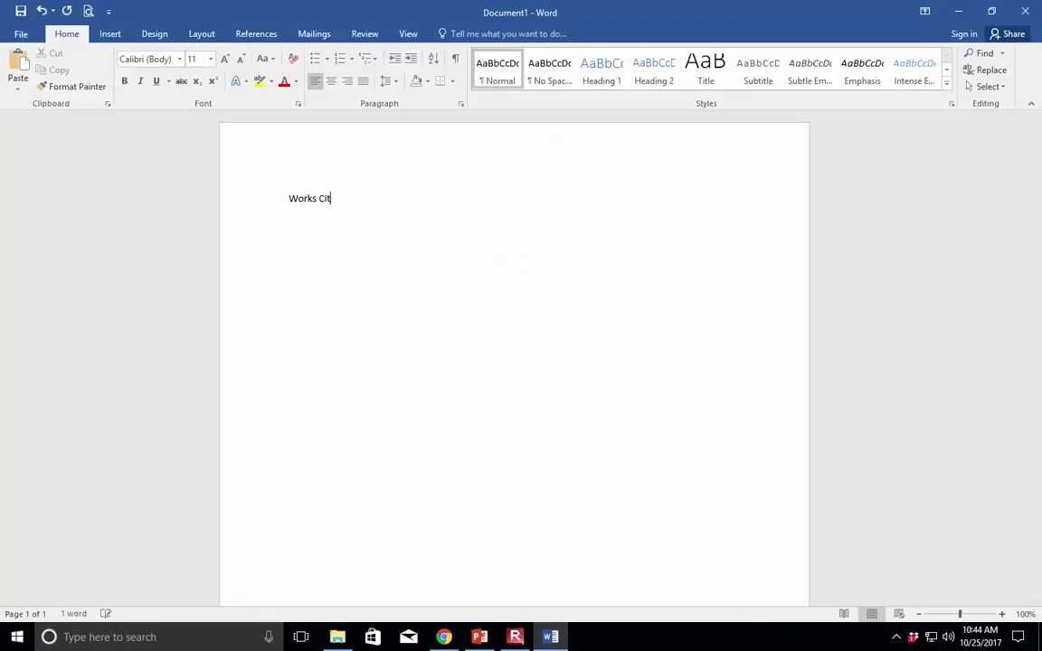
type("ed")
Step: Format the "Works Cited" text in Times New Roman, size 12
key("ctrl+a")
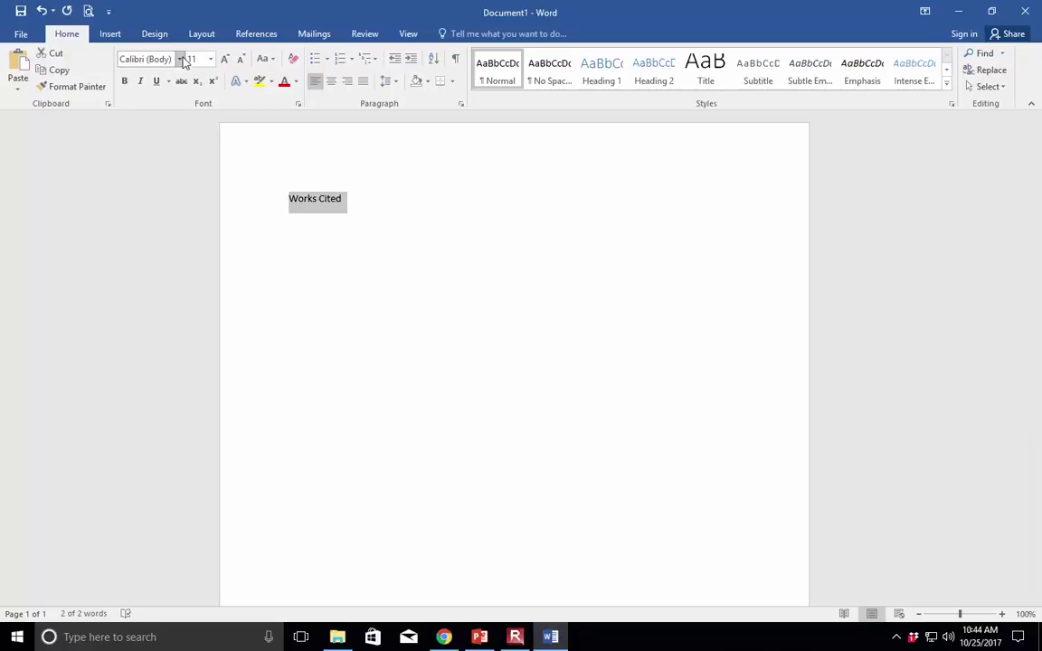
left_click(179, 59)
left_click(203, 142)
left_click(211, 59)
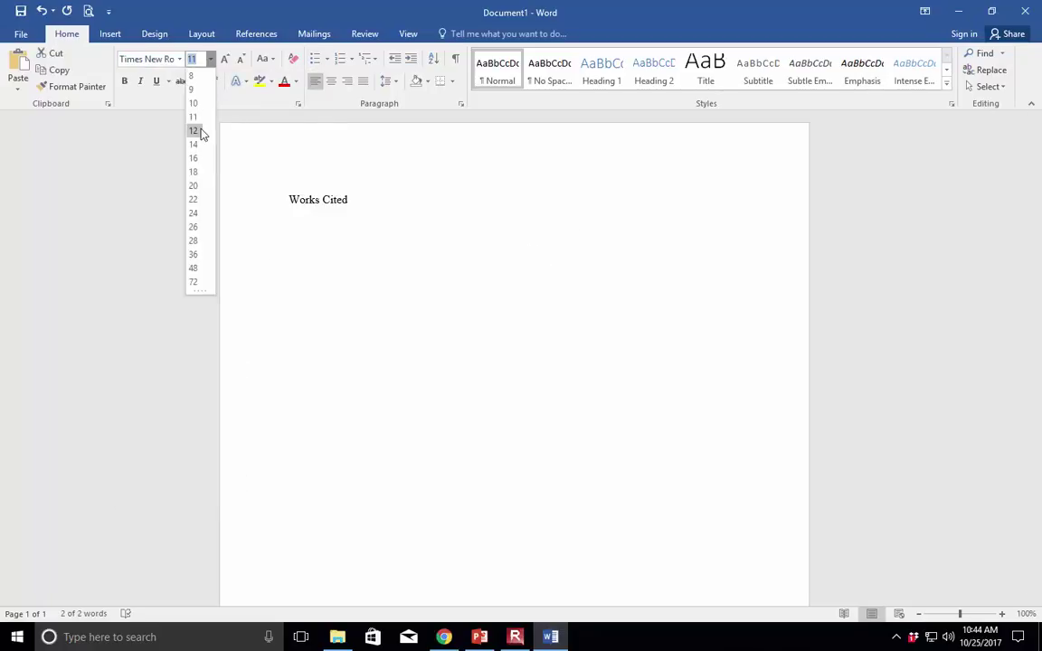
left_click(201, 145)
key("Right")
Step: Center the "Works Cited" heading and start a new line below it
left_click(285, 202)
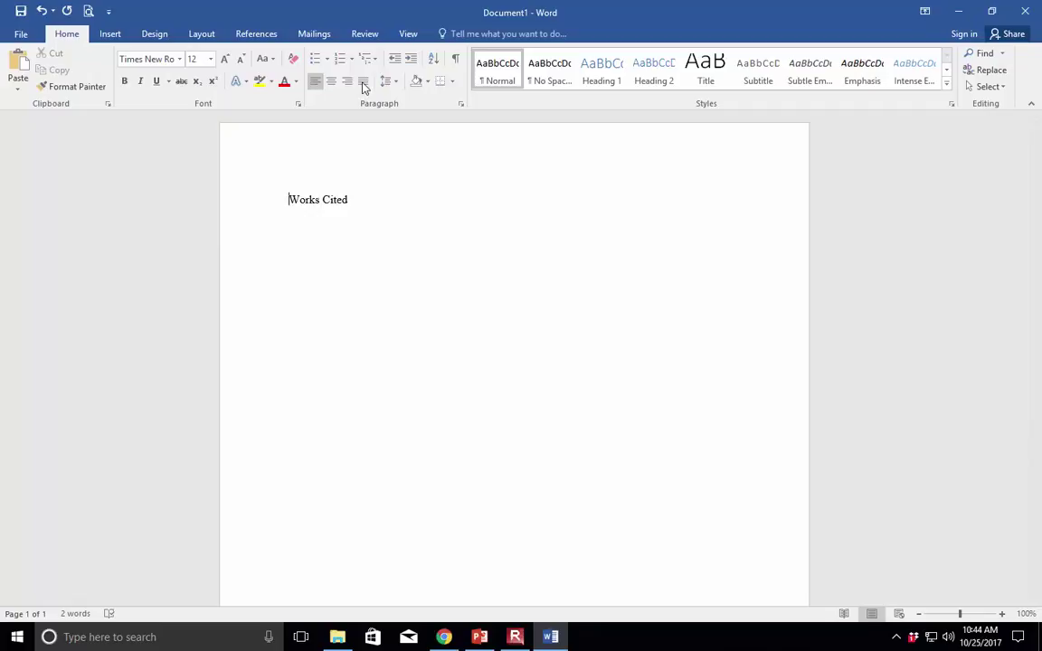
left_click(331, 81)
left_click(574, 198)
key("Return")
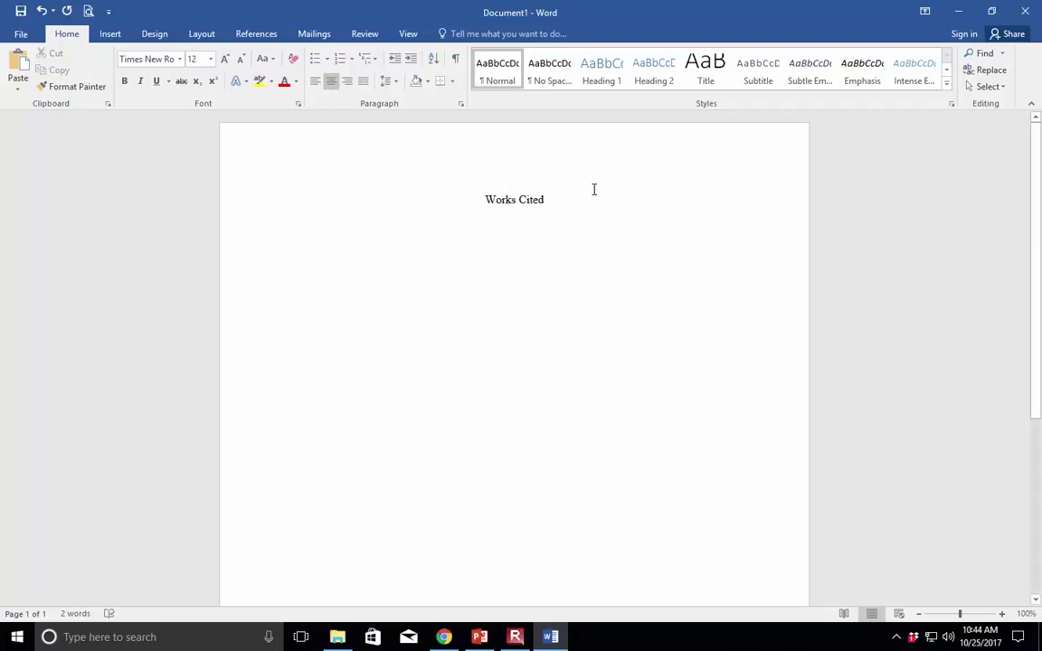
Step: Left-align the new line and paste the copied MLA citation there with merged formatting
left_click(315, 82)
right_click(328, 279)
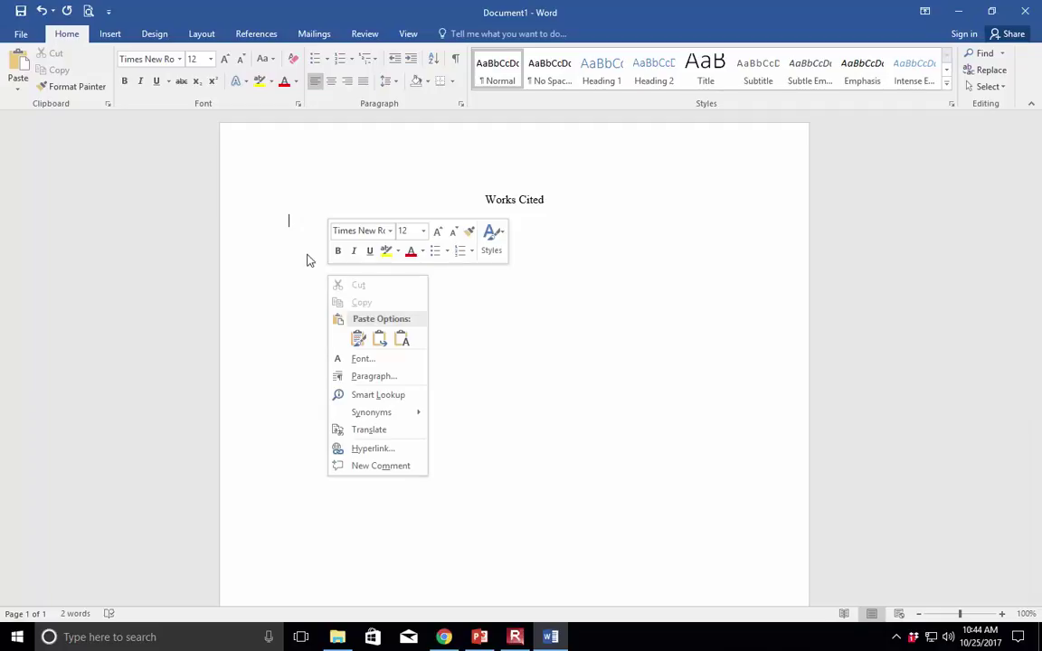
left_click(380, 340)
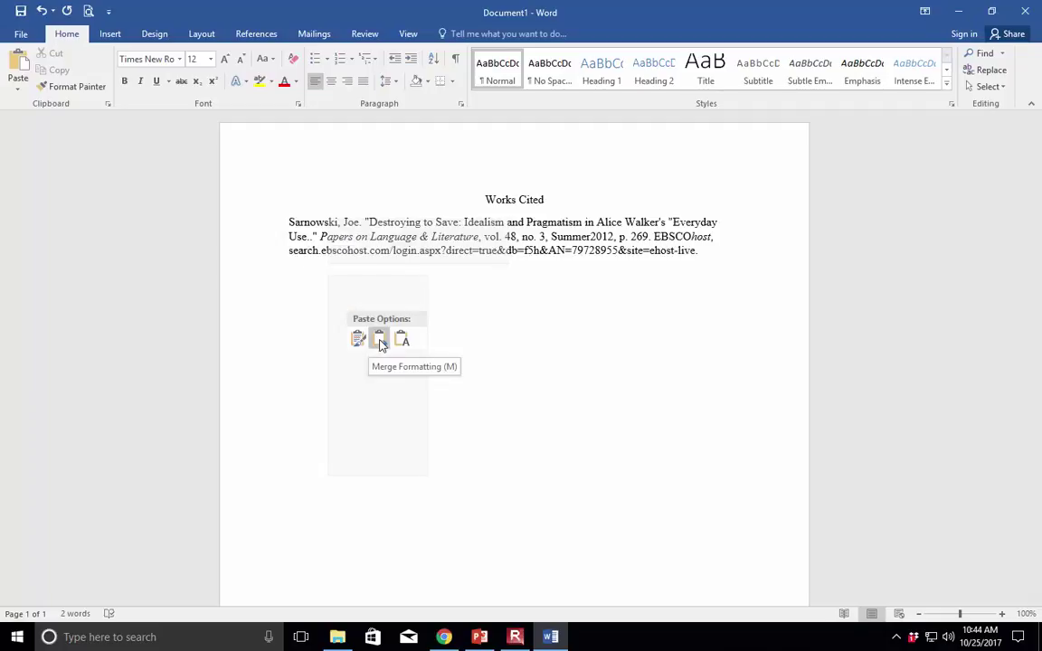
left_click(380, 342)
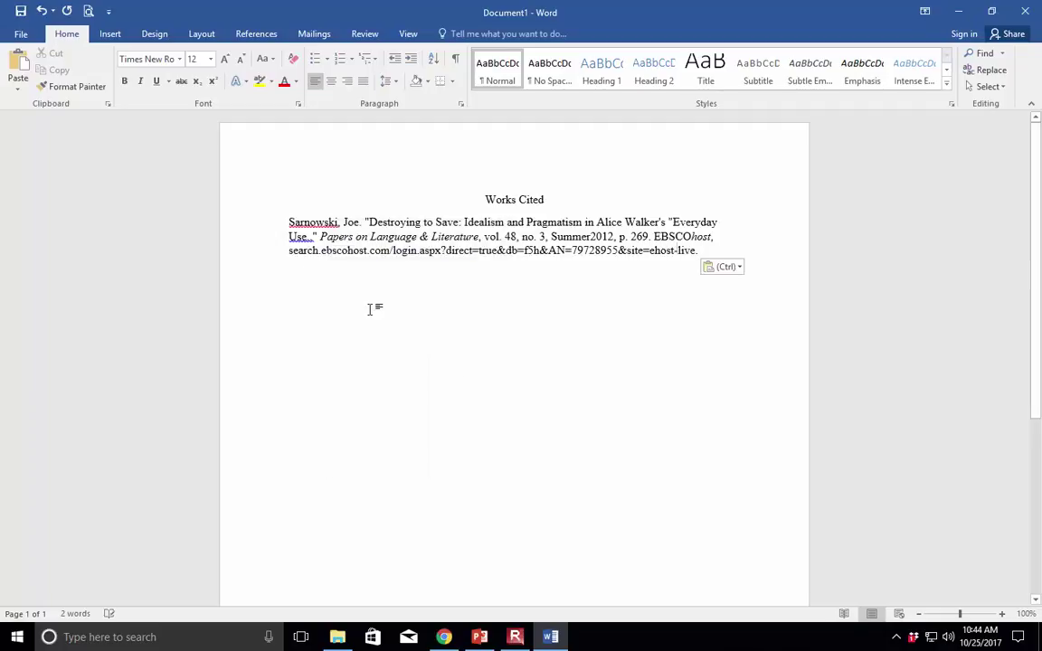
Step: Apply a hanging indent to the whole pasted citation paragraph
left_click_drag(287, 220, 701, 252)
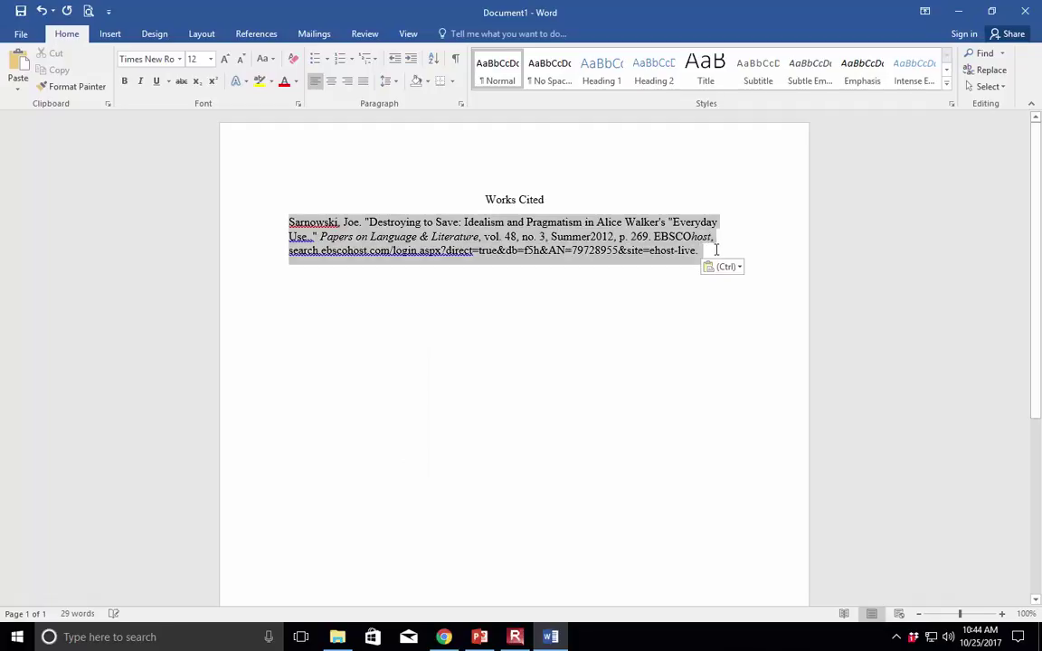
right_click(661, 244)
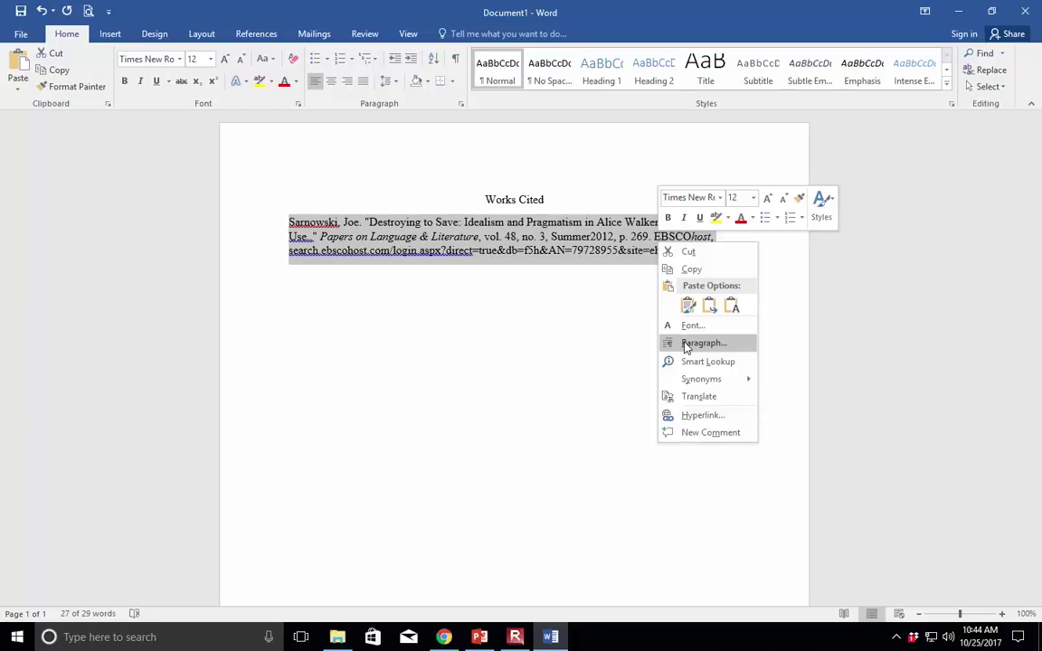
left_click(687, 345)
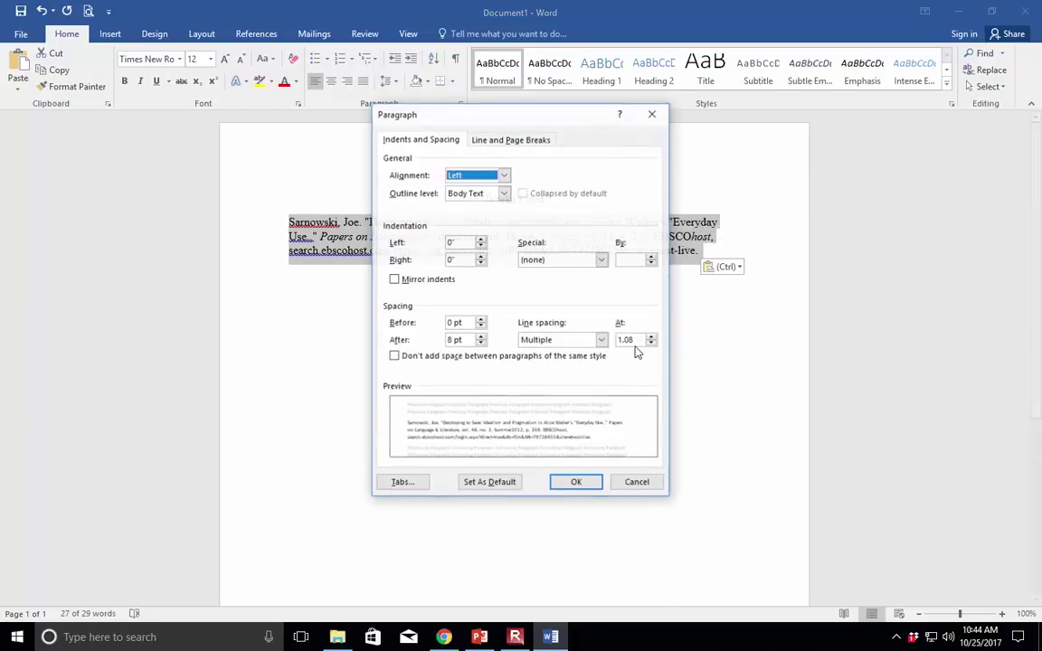
left_click(545, 261)
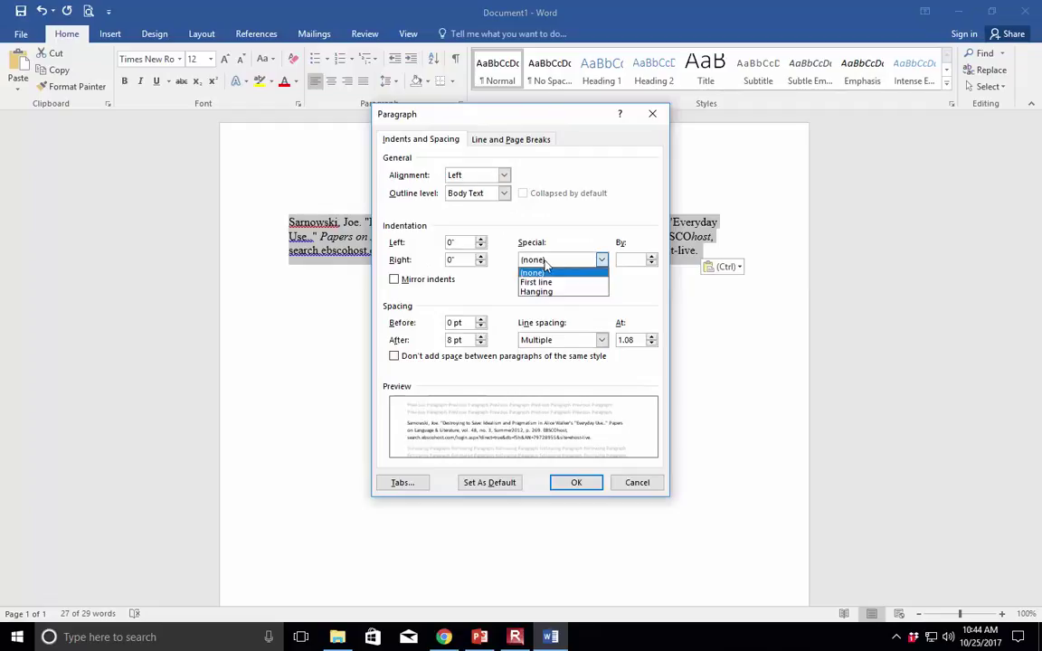
left_click(547, 294)
left_click(576, 482)
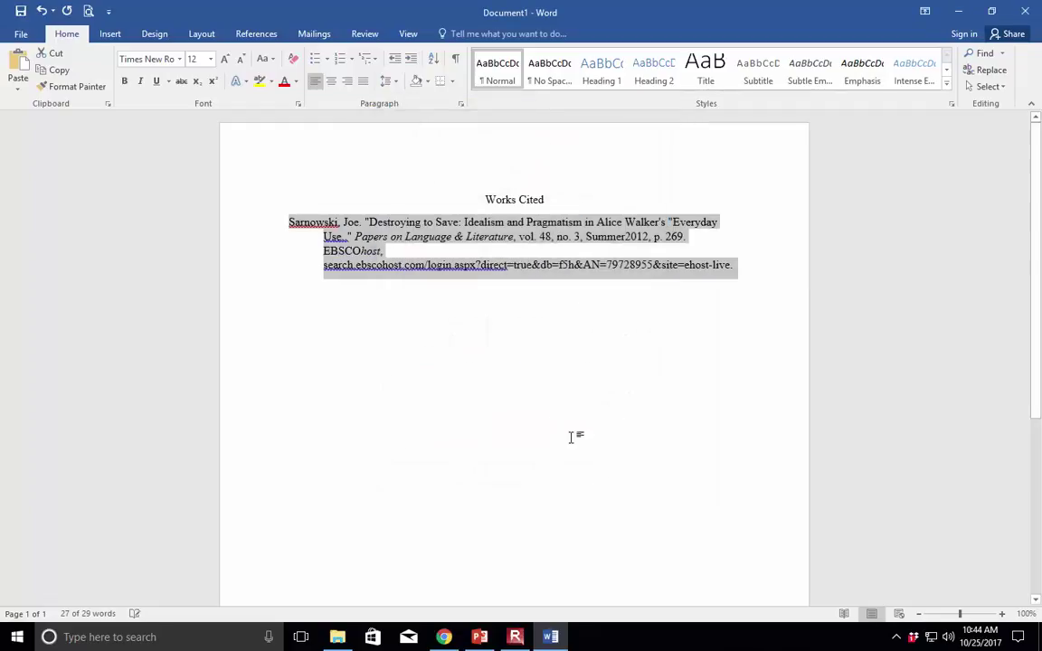
left_click(663, 407)
Step: Examine the author's surname and the page number in the citation
left_click_drag(285, 223, 338, 222)
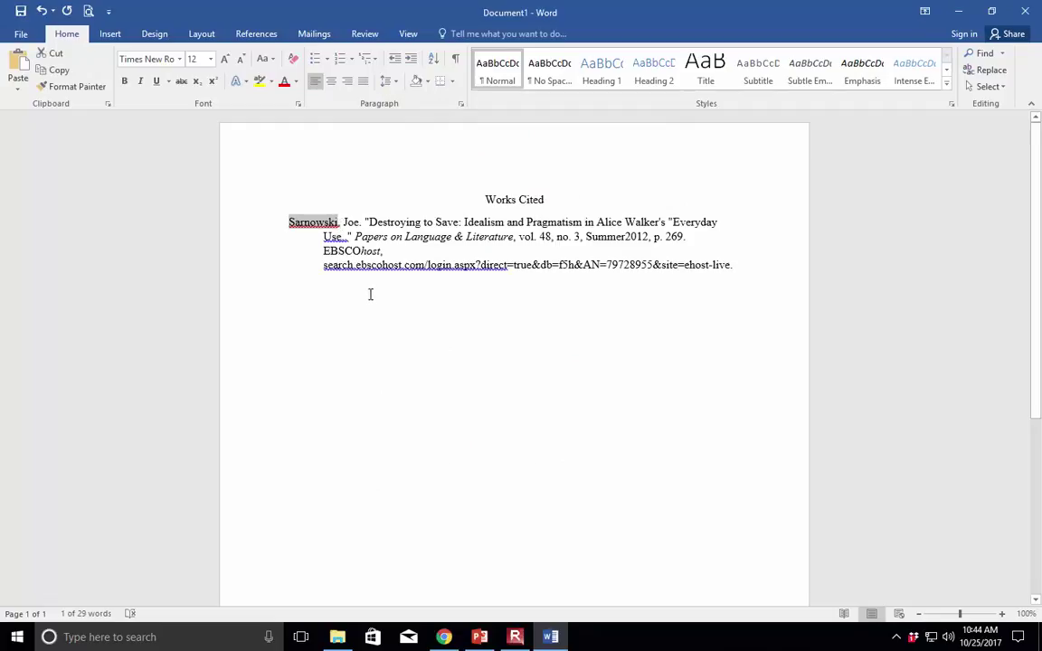
left_click(316, 222)
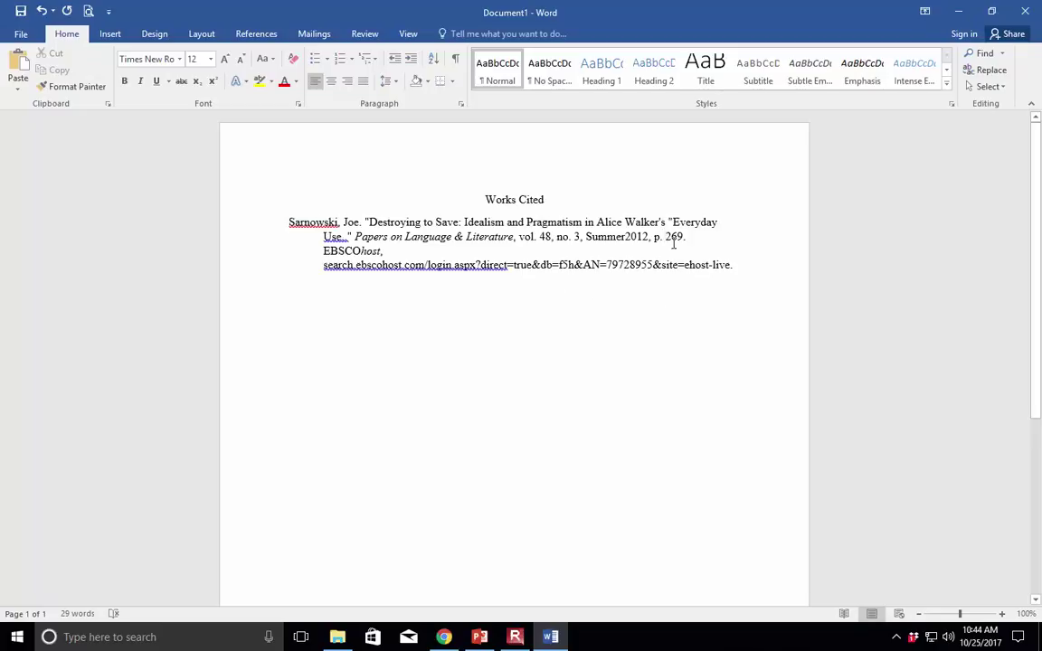
left_click_drag(667, 236, 685, 240)
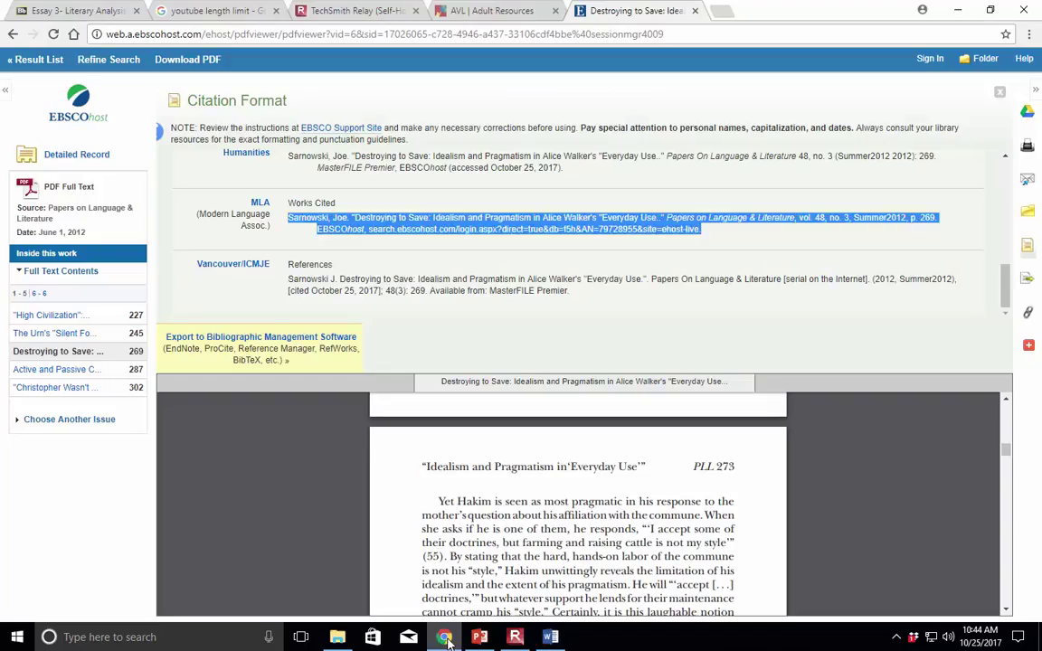
Step: Switch to Chrome and go to the end of the article's PDF to check its last page number
left_click(443, 637)
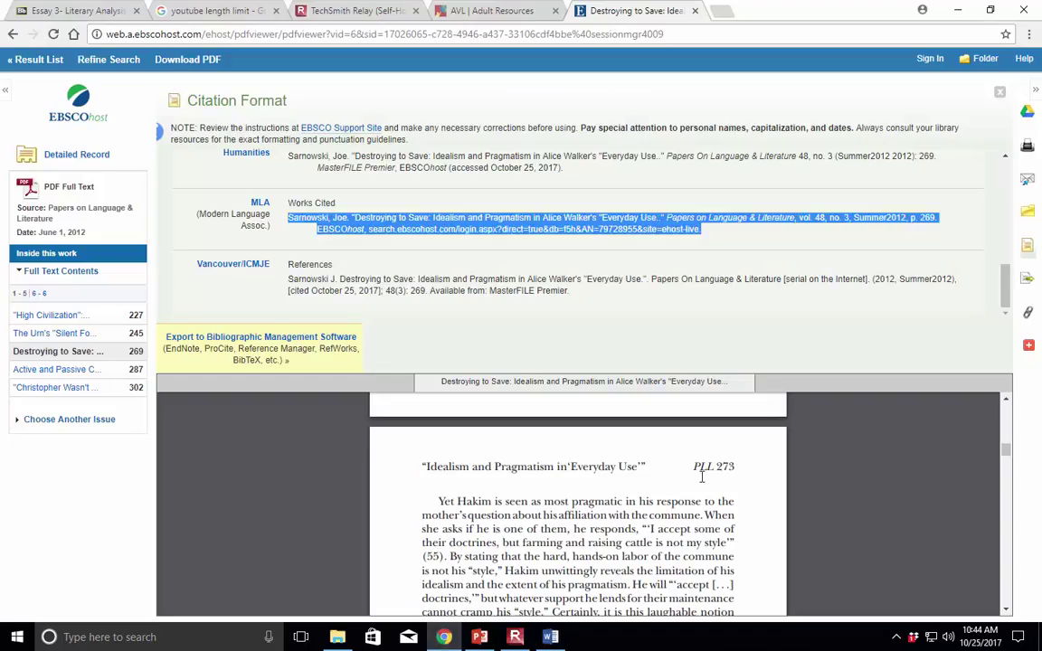
left_click_drag(1006, 450, 1008, 463)
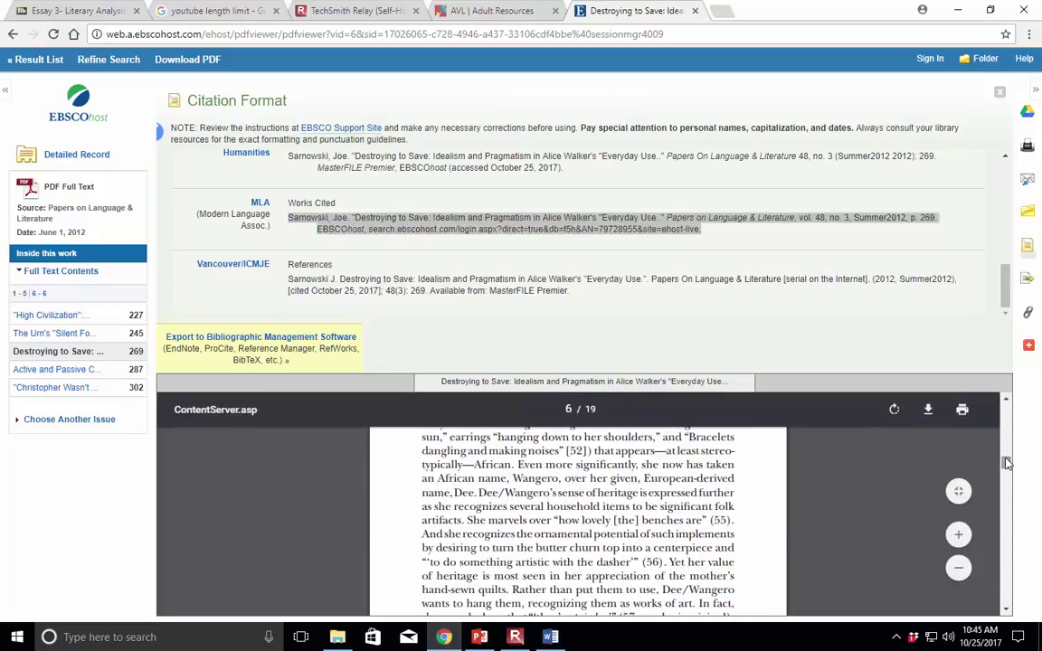
scroll(925, 271, "down", 3)
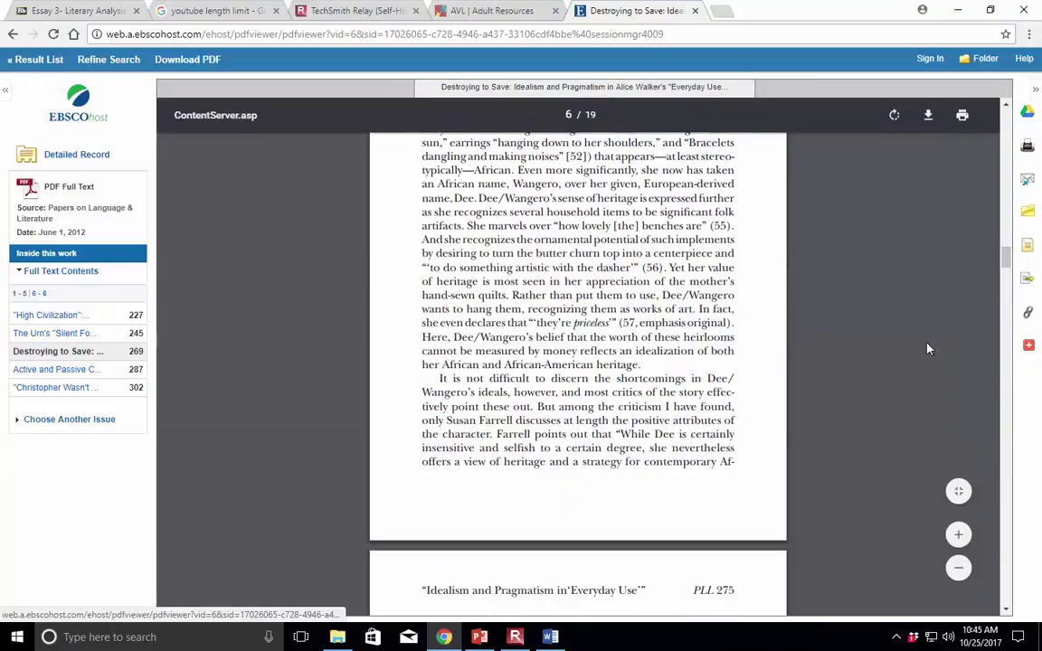
left_click_drag(1006, 257, 1004, 571)
scroll(1004, 276, "down", 1)
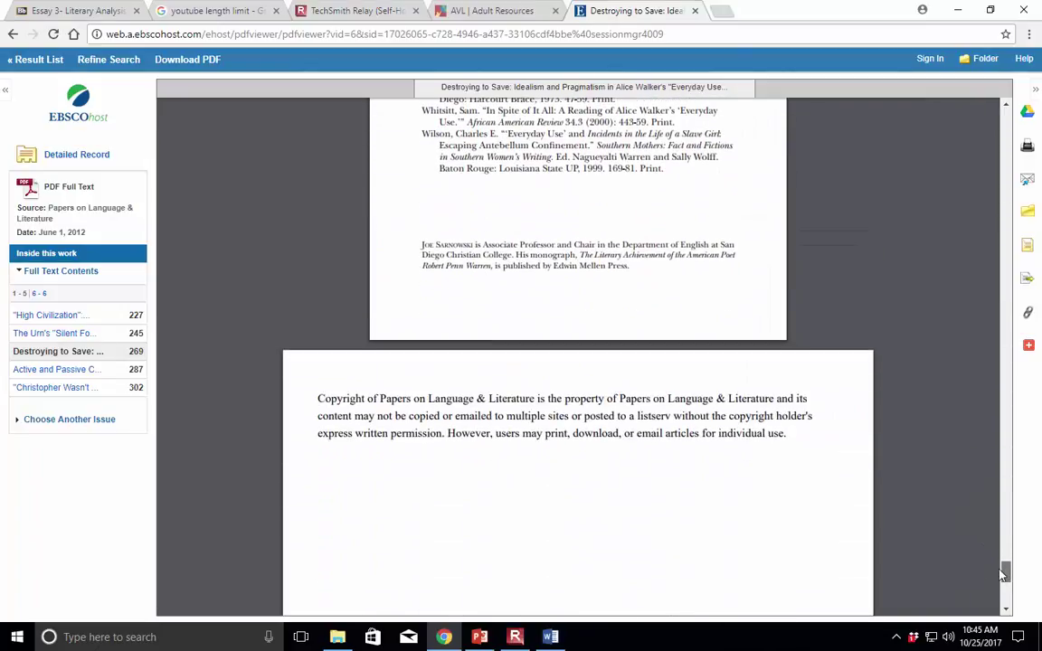
Step: Switch back to Word and extend the citation's page number to the range 269-286, keeping the closing period
left_click(550, 636)
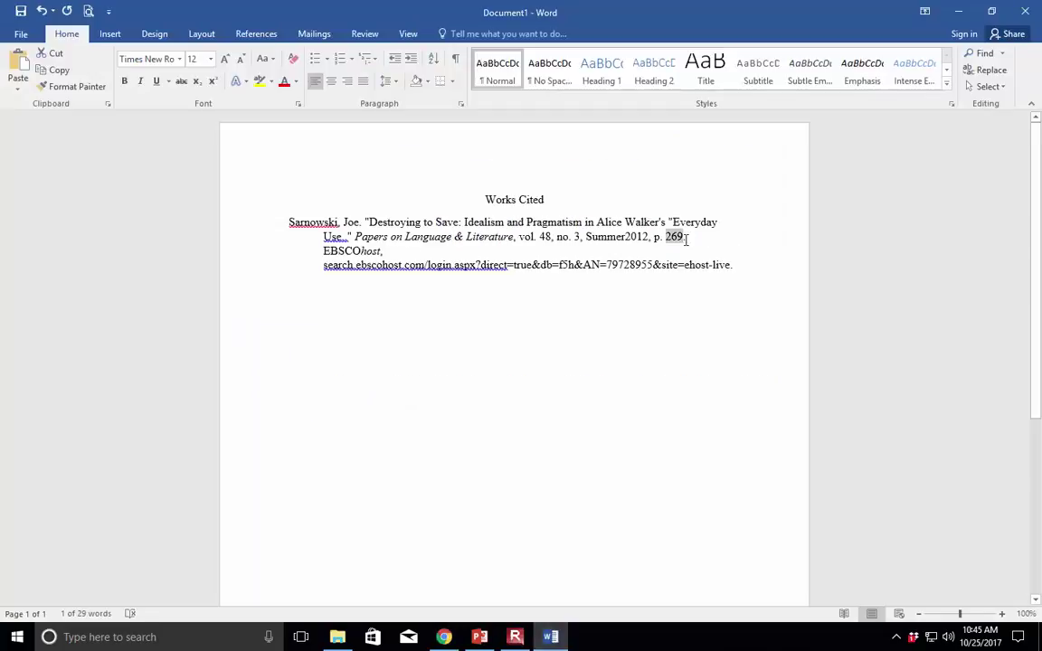
left_click(684, 236)
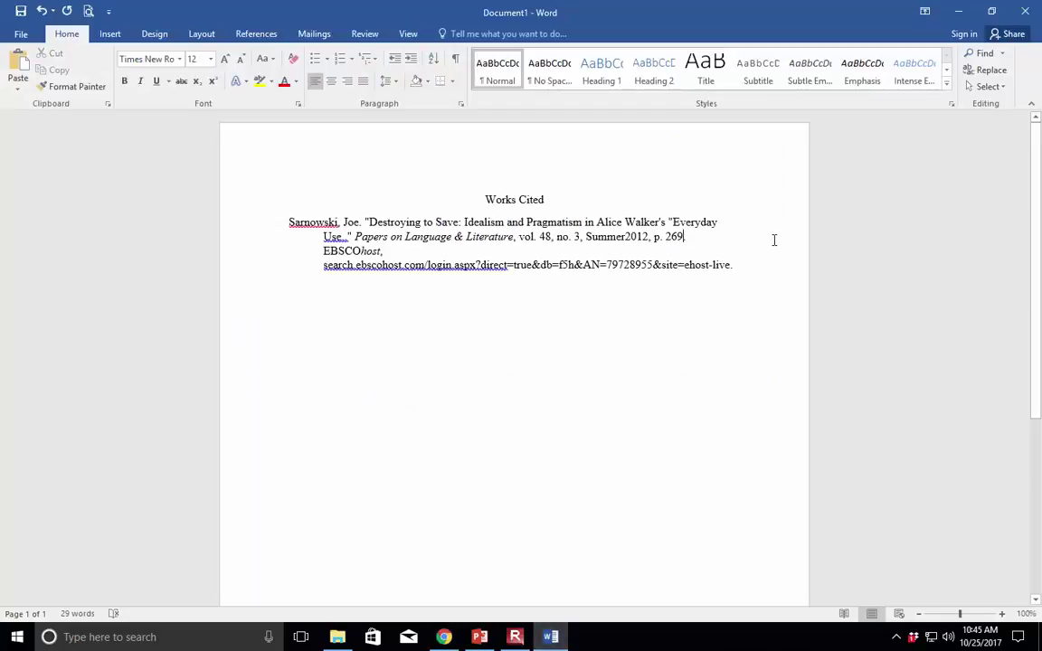
key("BackSpace")
type("-286.")
key("ctrl+Home")
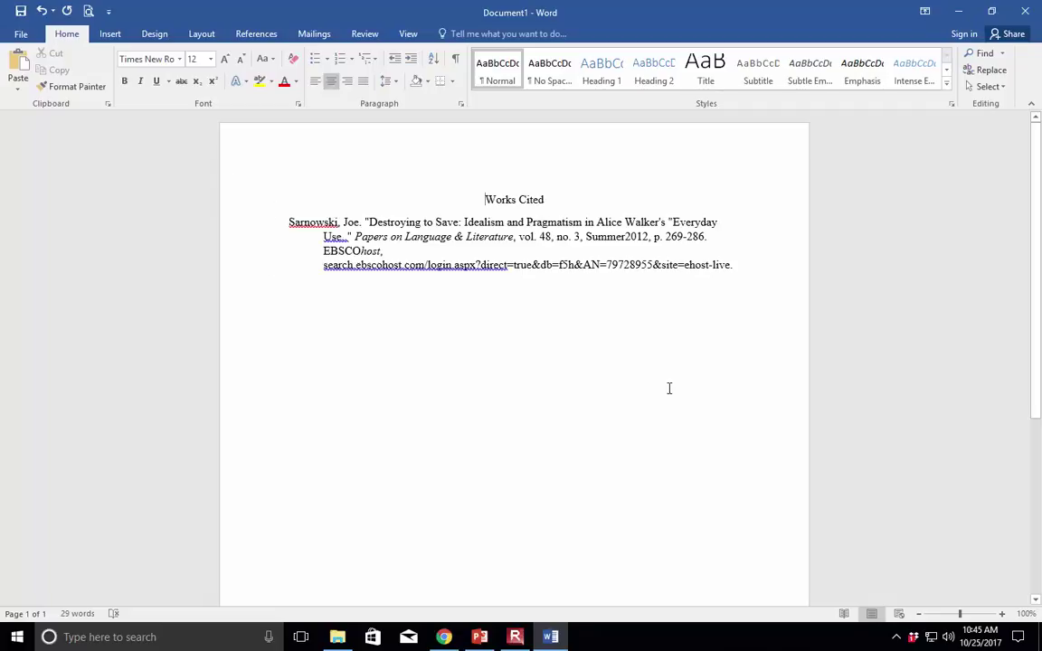